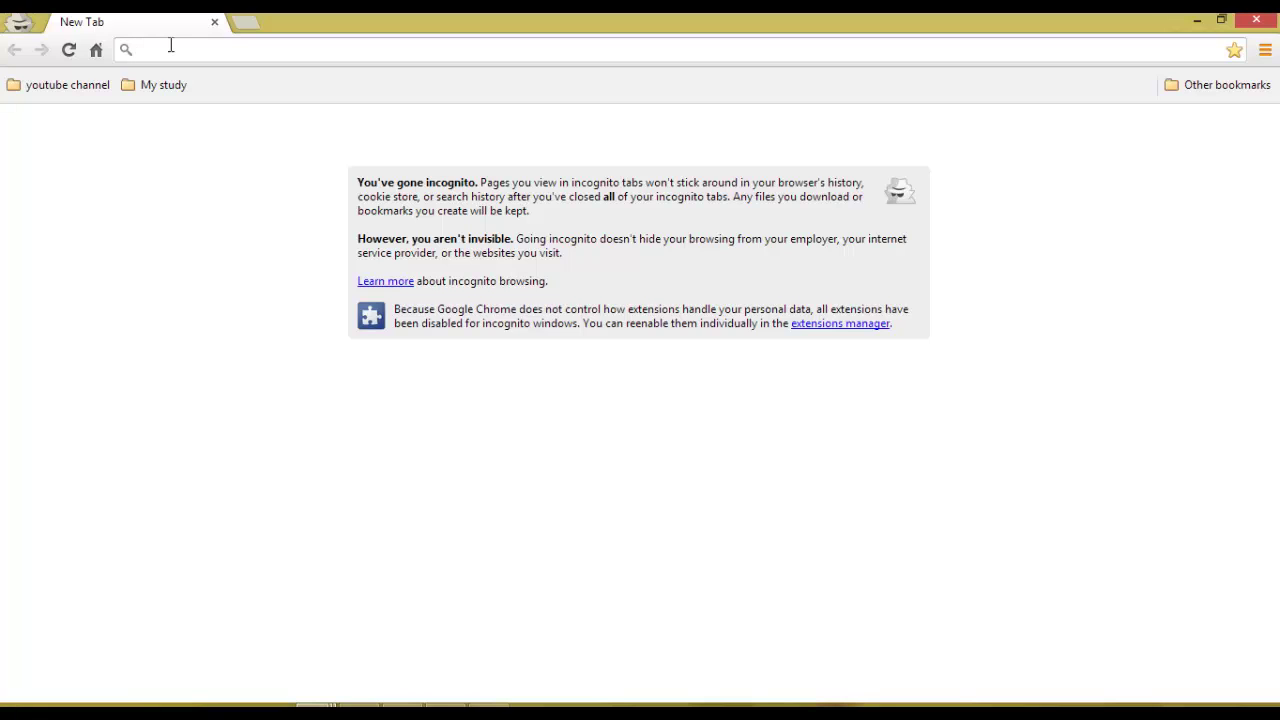
- Load gmail.com and focus the empty Email field on the Gmail sign-in page
type("gma")
key("Return")
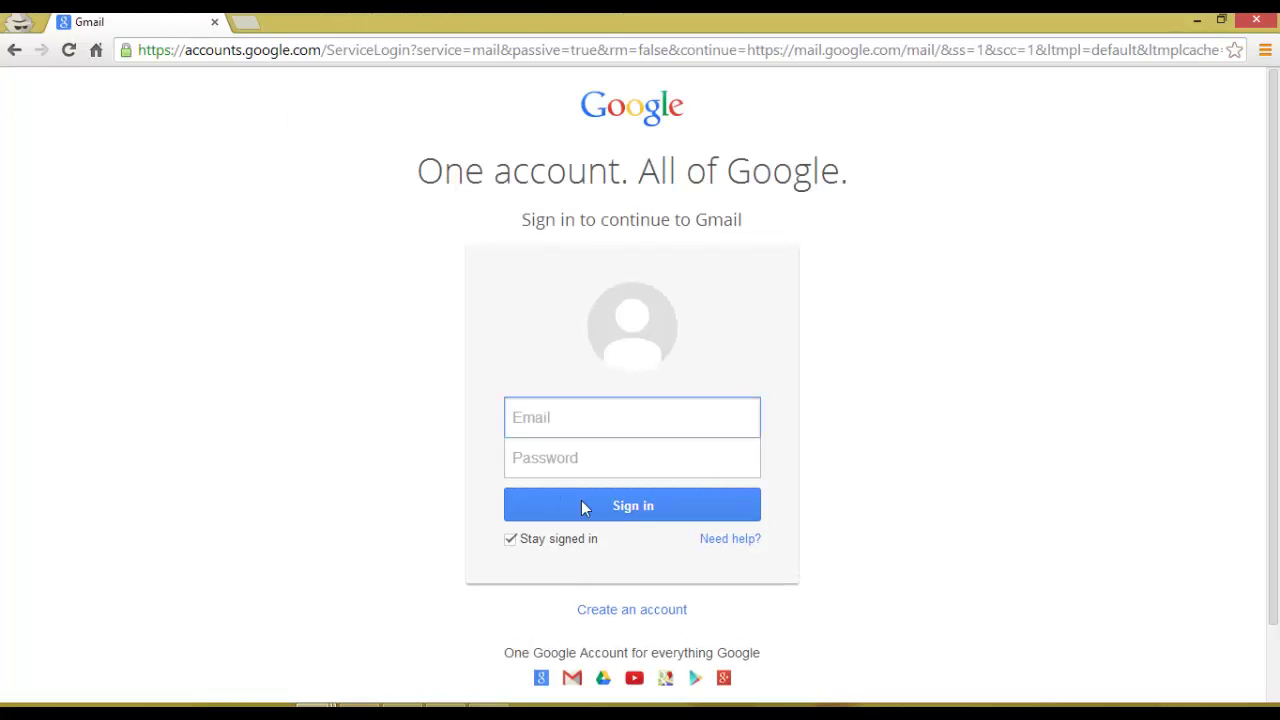
scroll(611, 566, "down", 1)
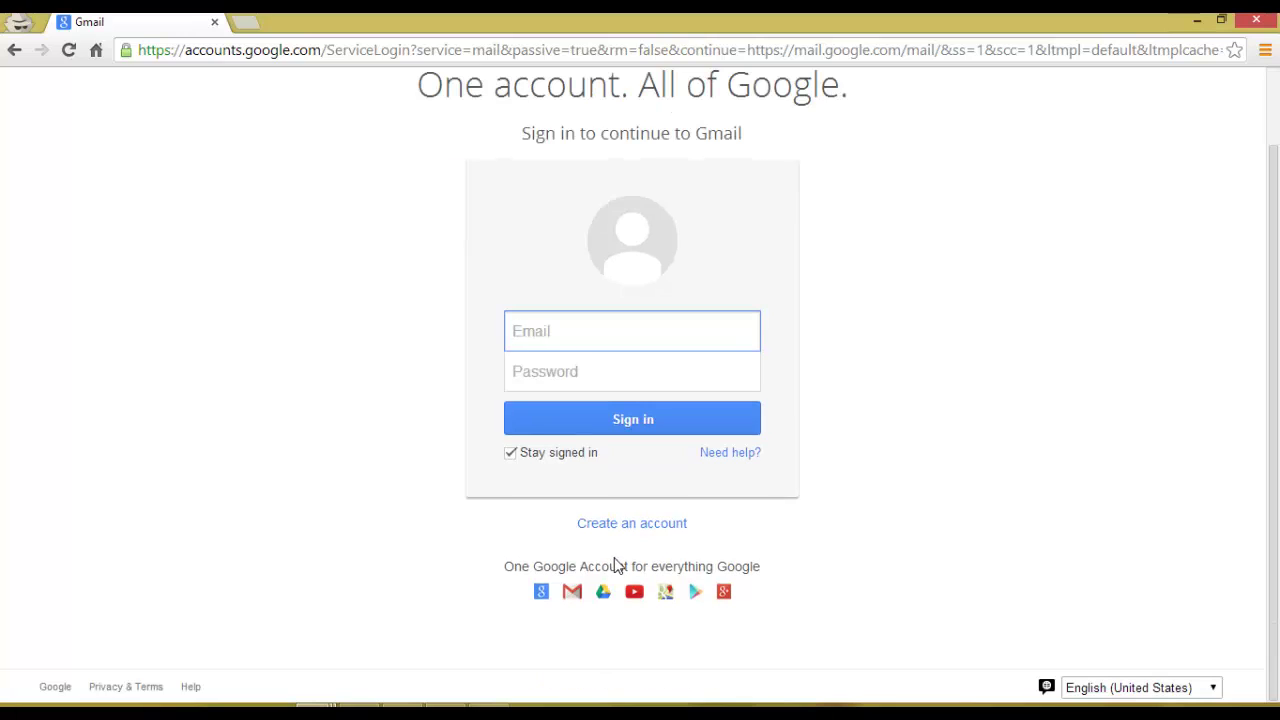
left_click(549, 341)
left_click(365, 304)
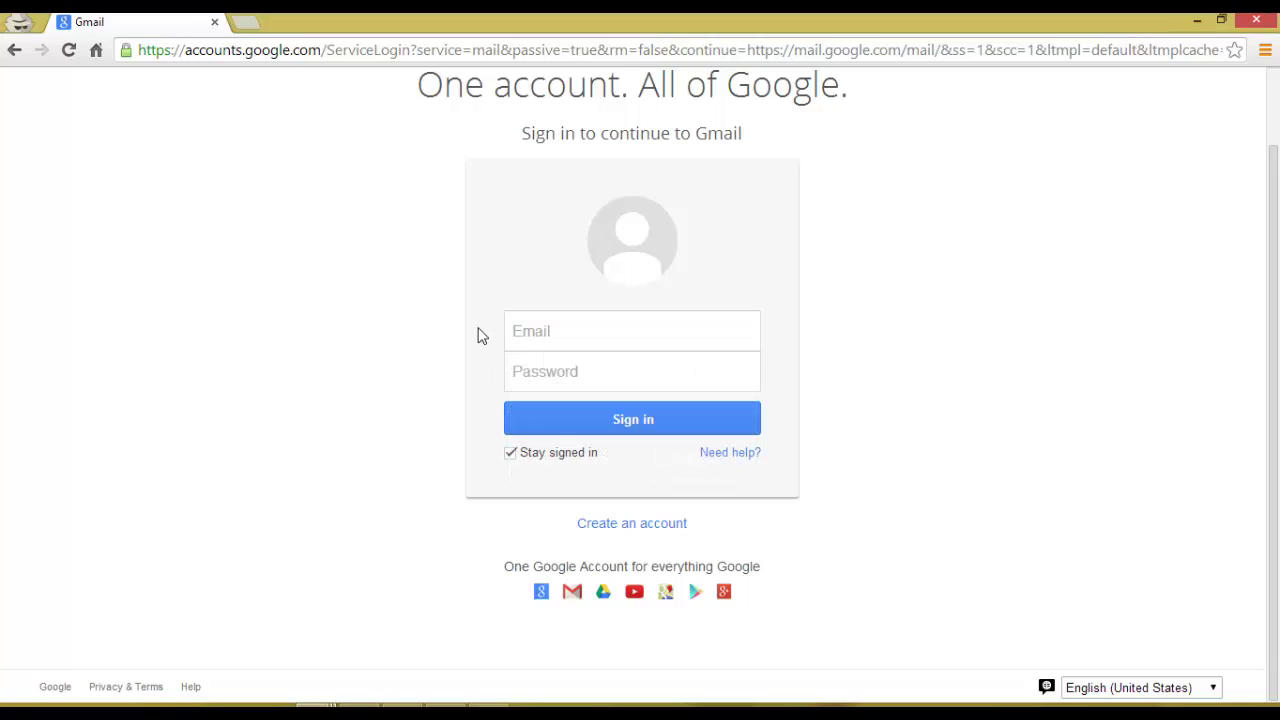
- Try signing in with a made-up Gmail address and a password
left_click(539, 332)
type("khkfjk")
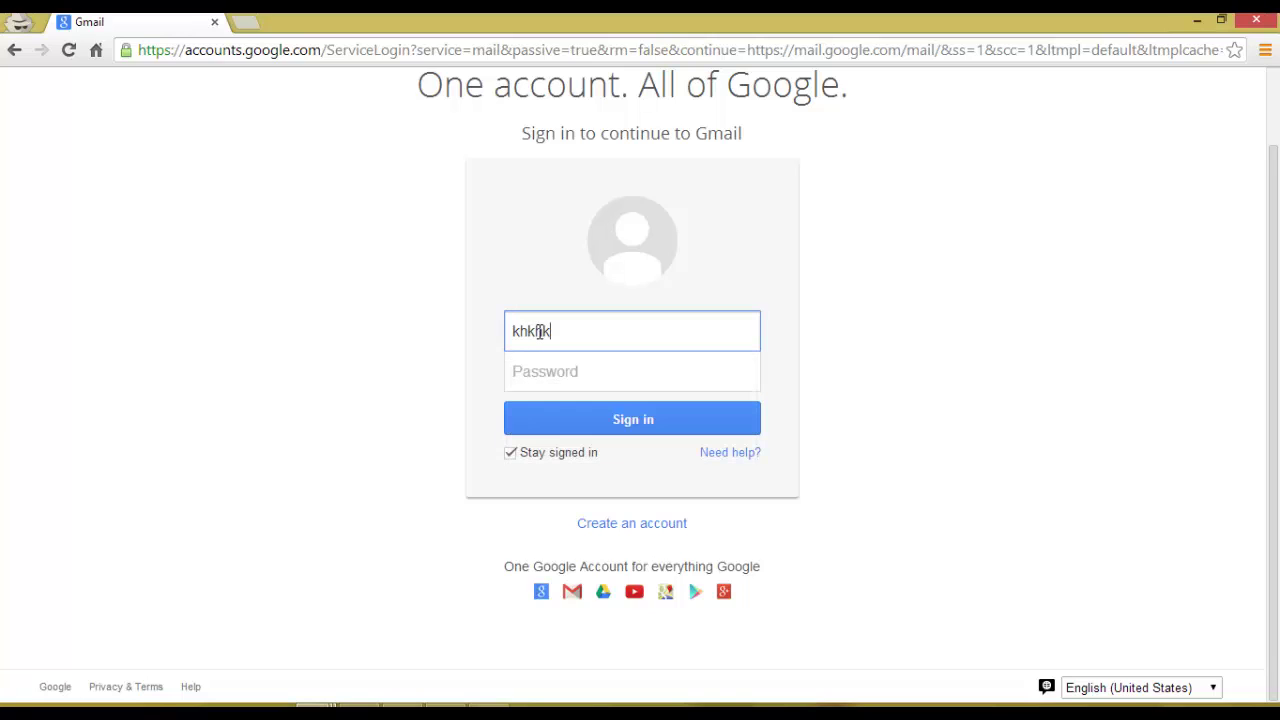
type("hkgnvndfgxfgge@")
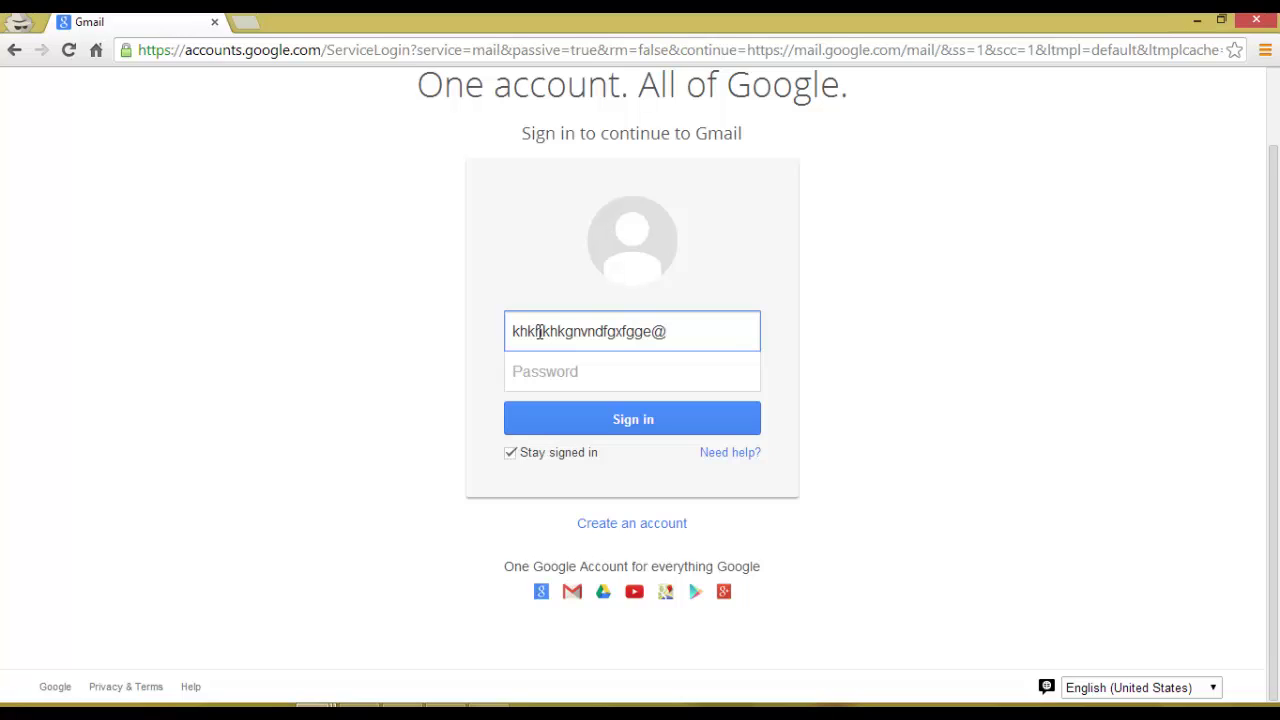
type("gmail.comtrwy")
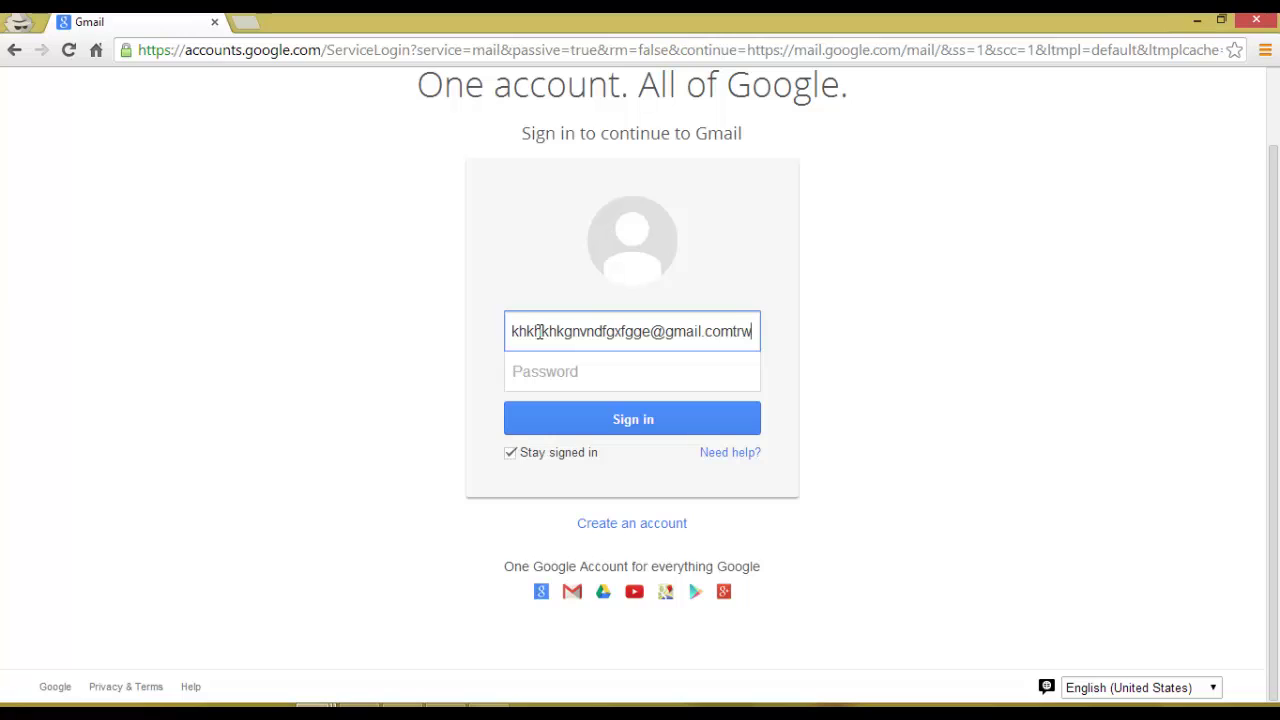
key("BackSpace")
key("BackSpace")
key("BackSpace")
key("Tab")
type("•••••••••••••")
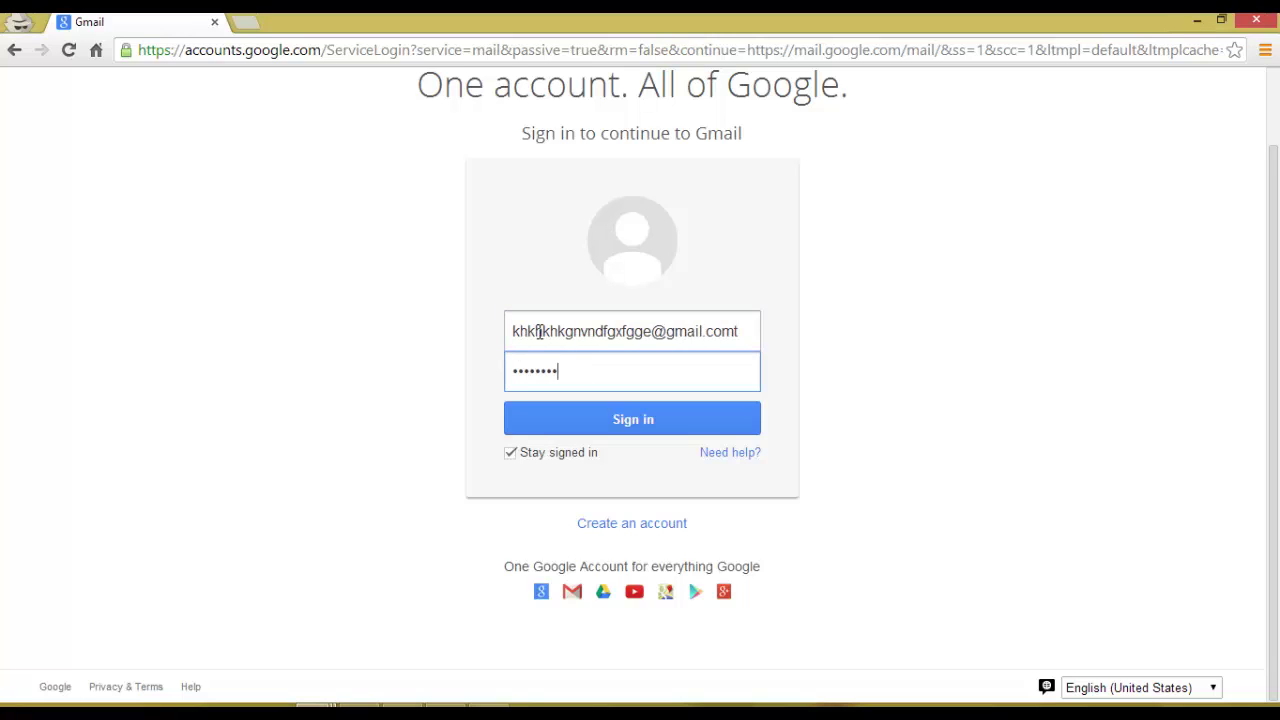
left_click(654, 424)
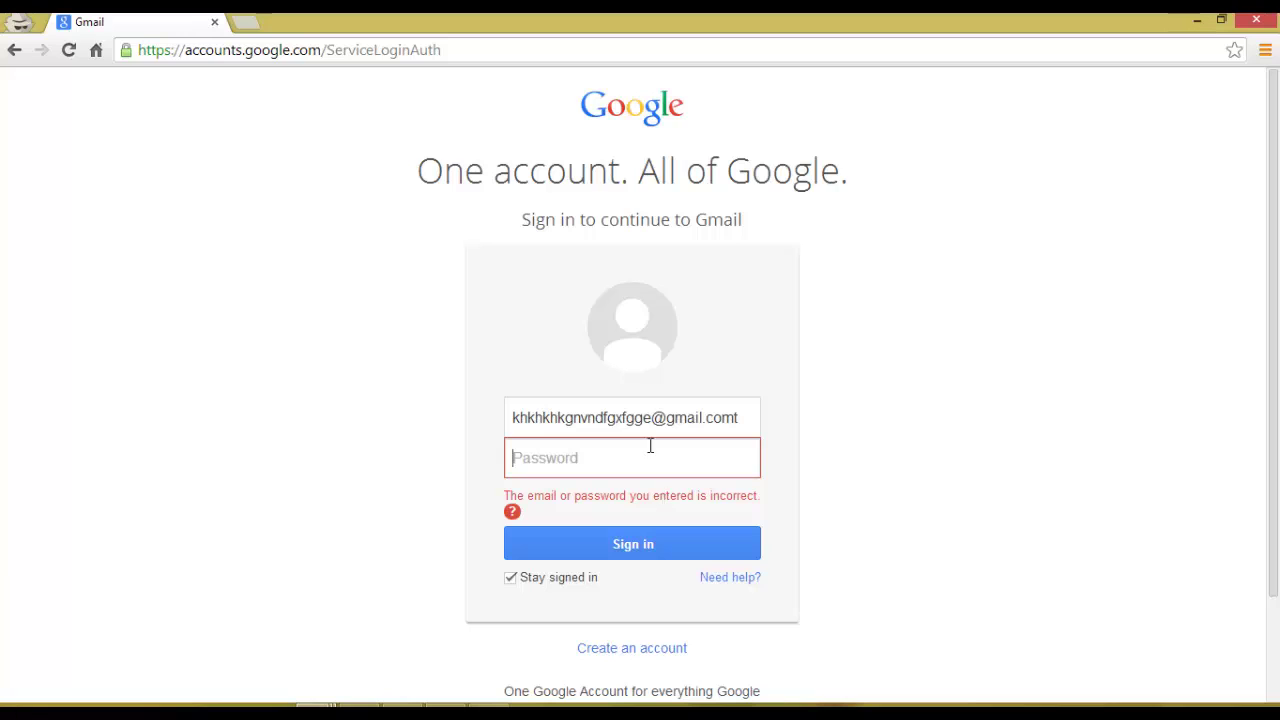
- Fix the end of the address, re-enter the password and sign in again
left_click(743, 418)
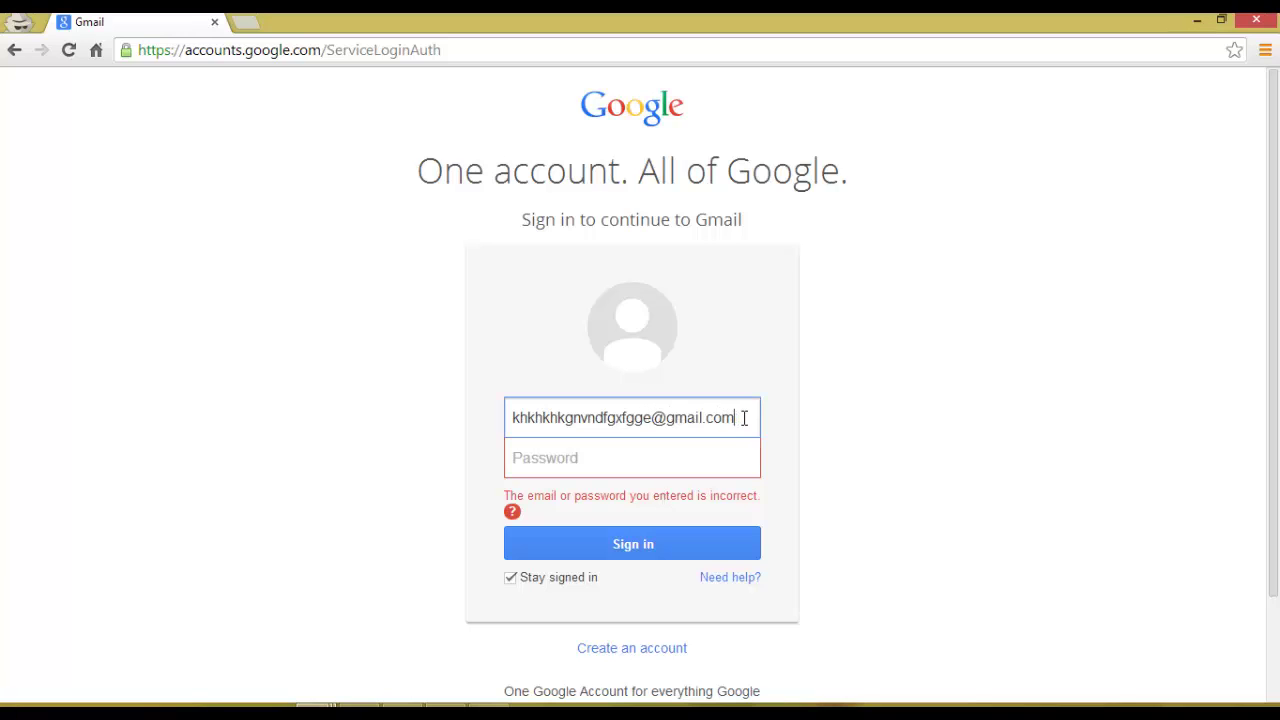
left_click(659, 467)
type("••••••••••")
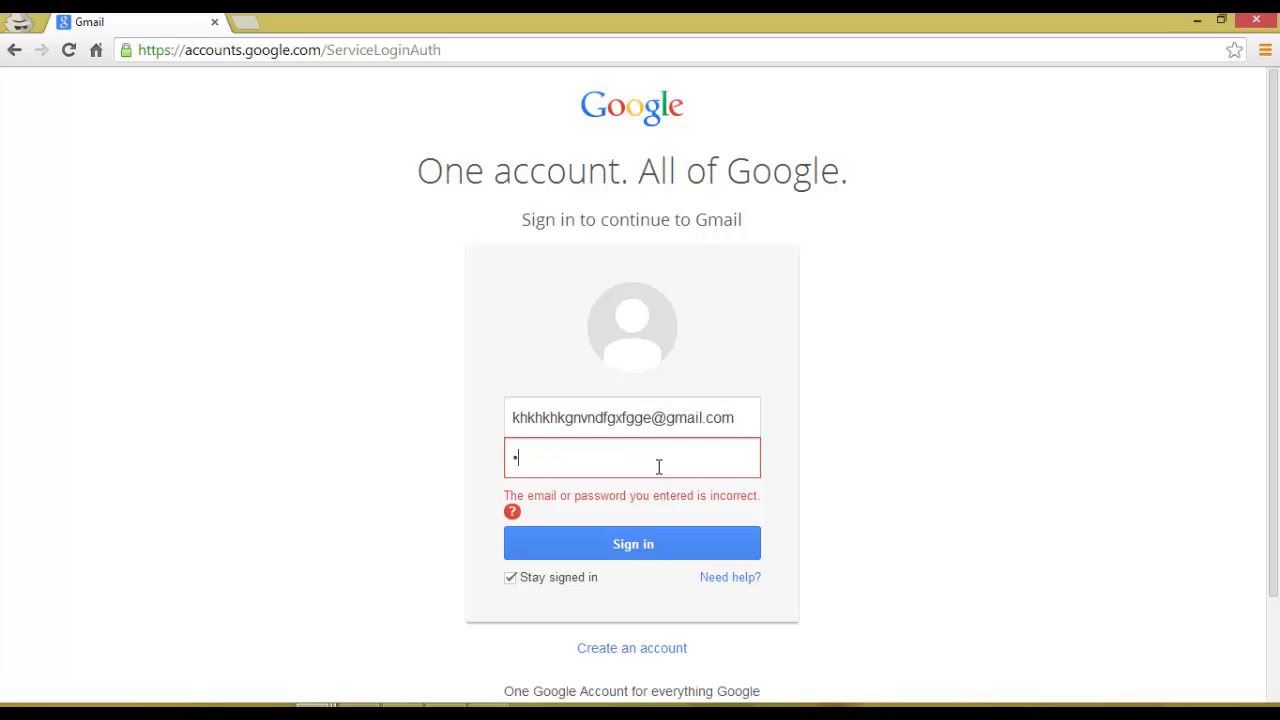
type("•")
left_click(635, 541)
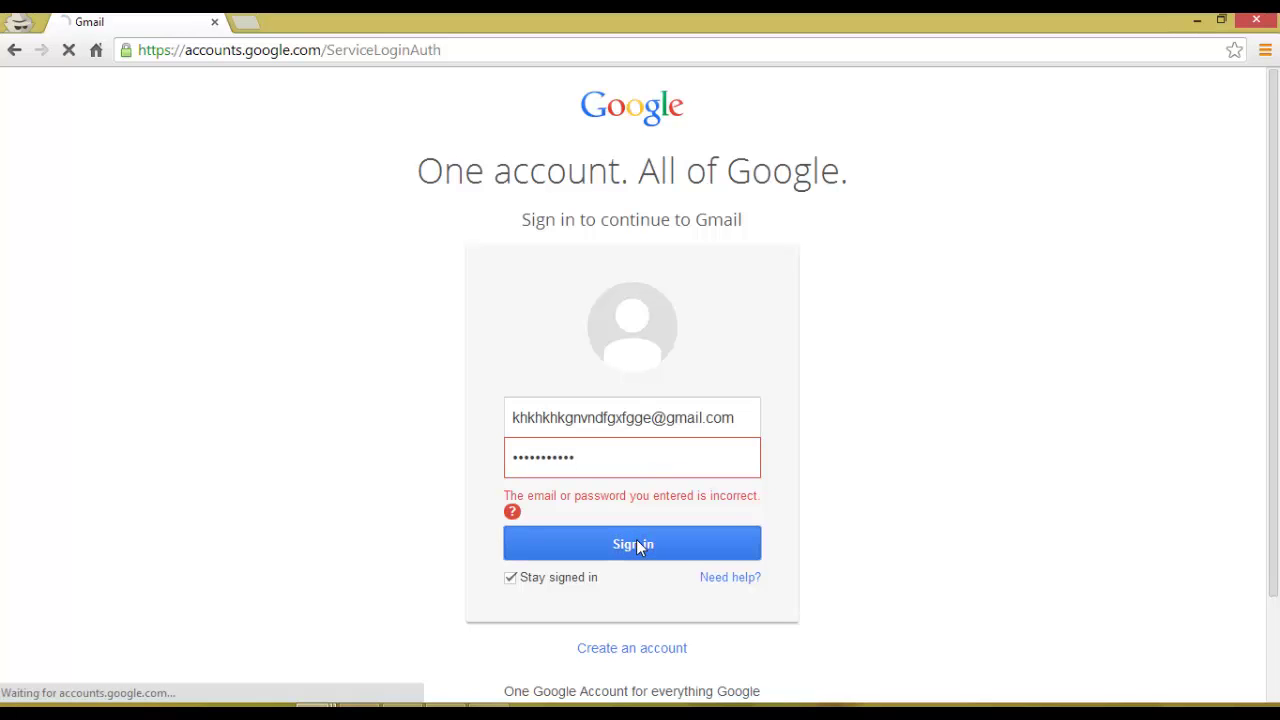
scroll(600, 565, "down", 1)
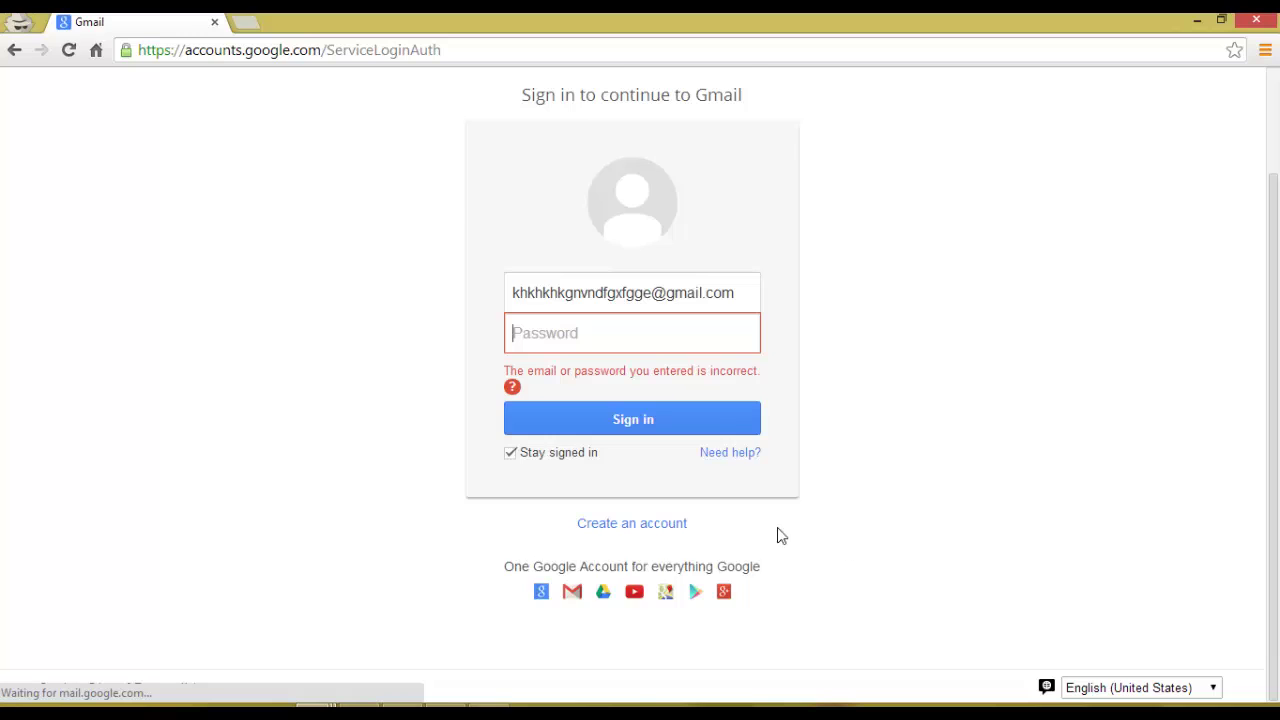
left_click(258, 58)
- Search 'forgot password gmail', open Google Account Recovery and pick 'I don't know my password'
type("for")
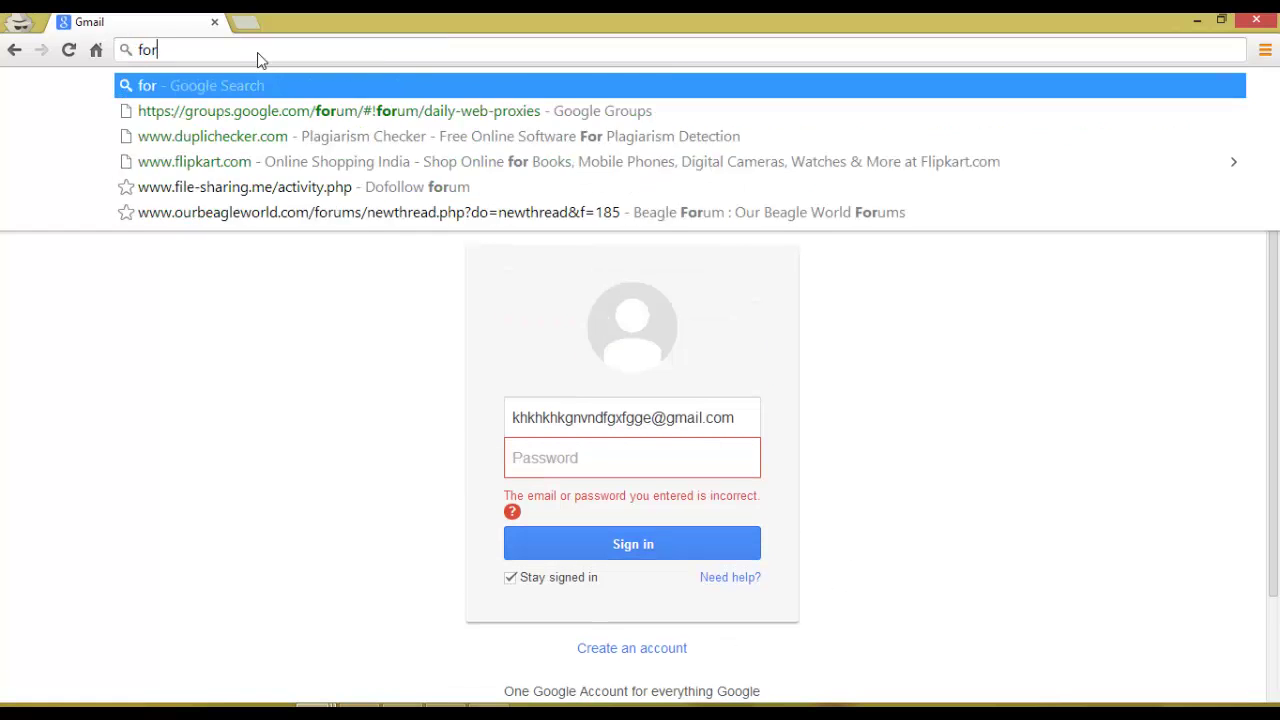
type("got ")
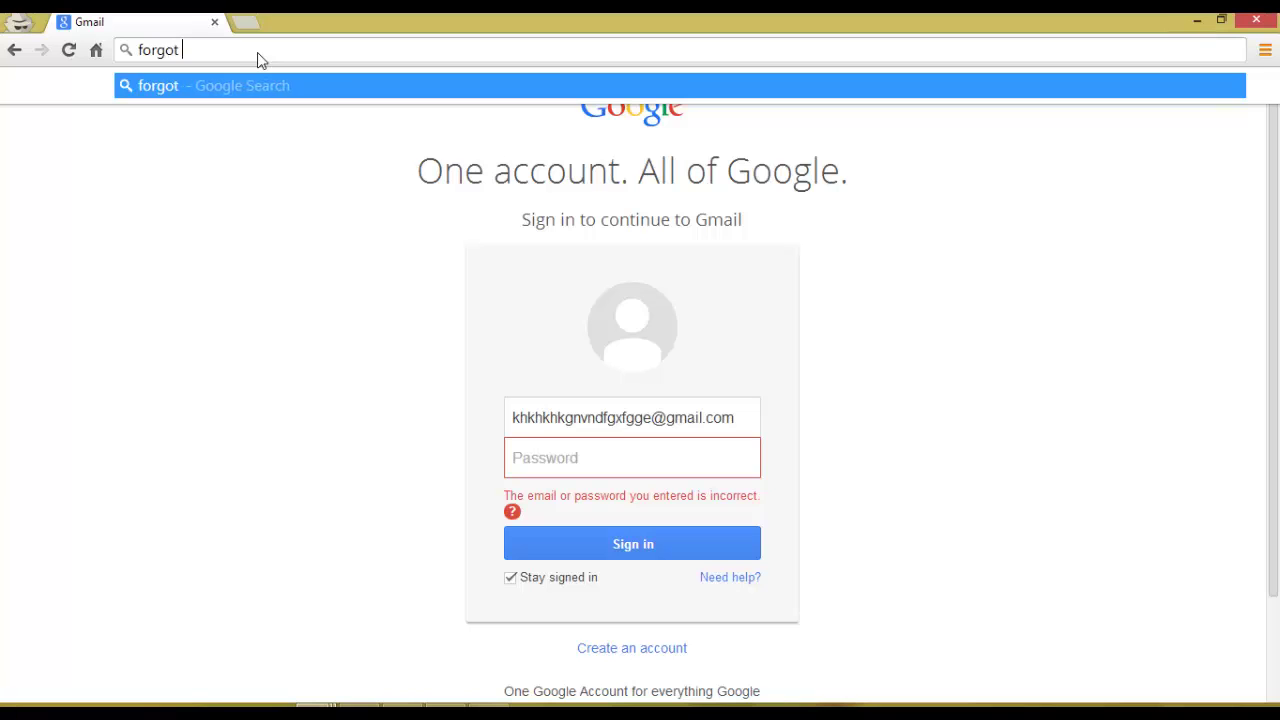
type("password")
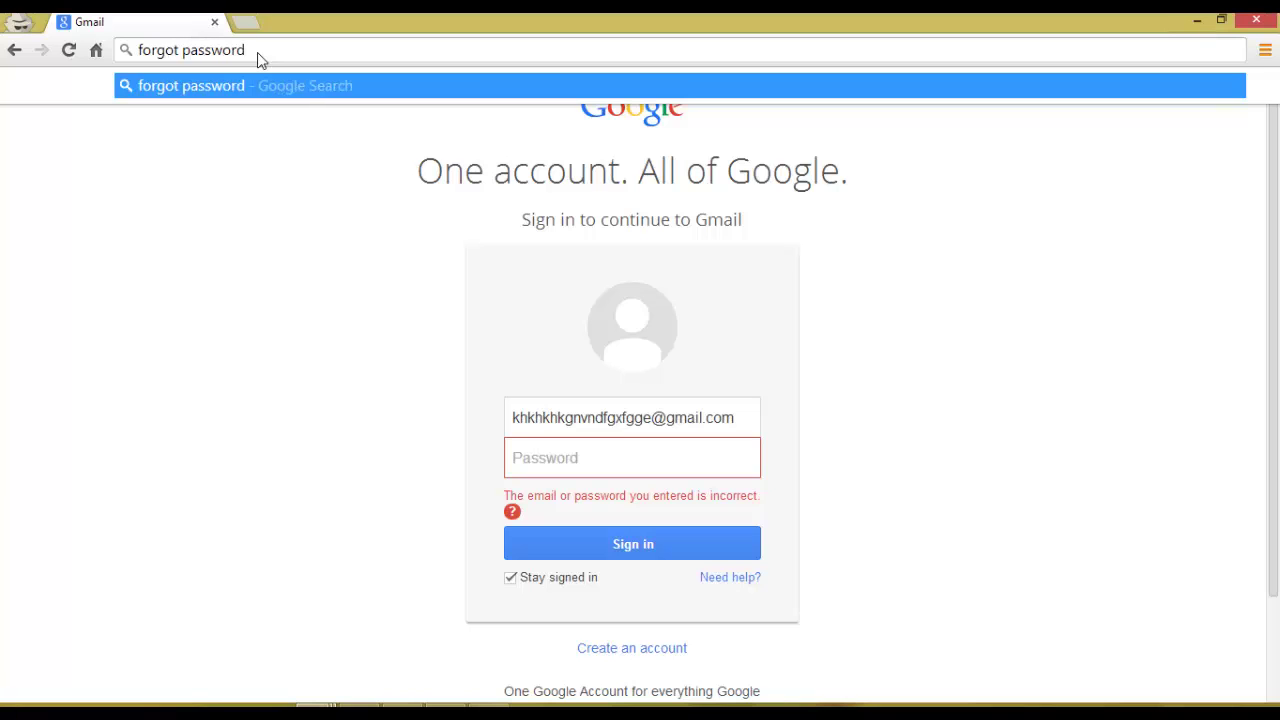
type(" gmail")
key("Return")
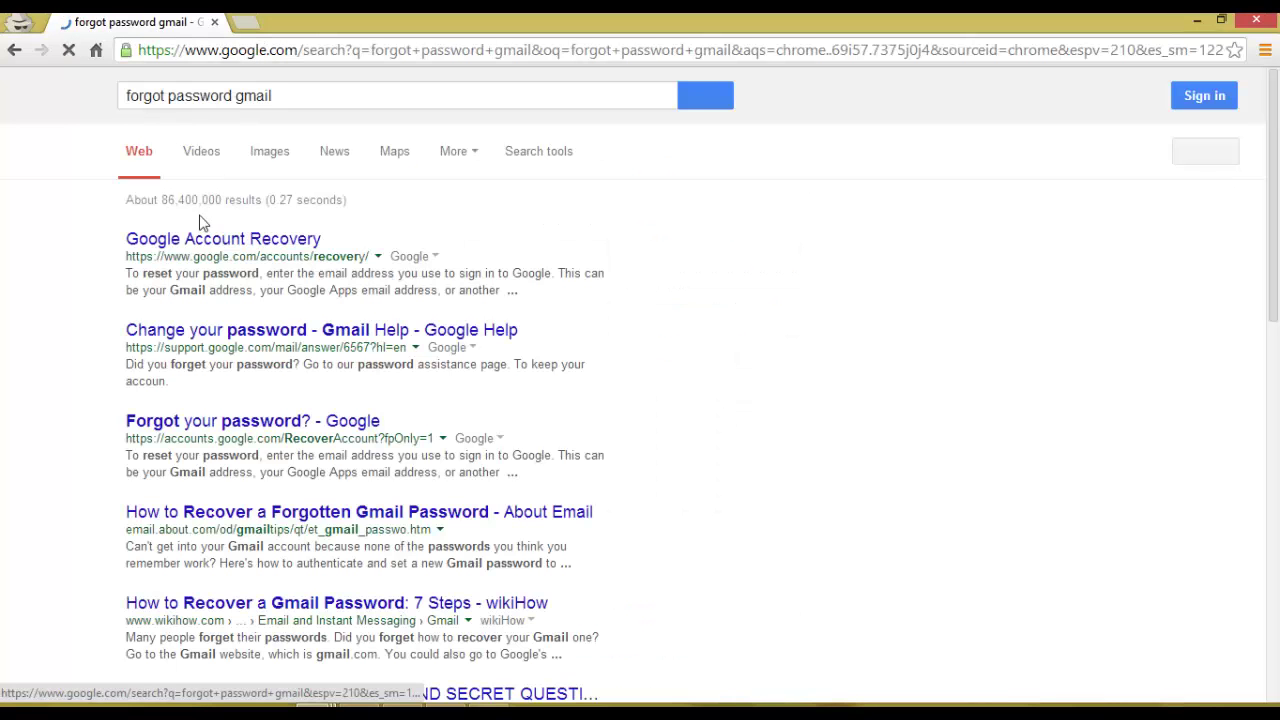
left_click(252, 250)
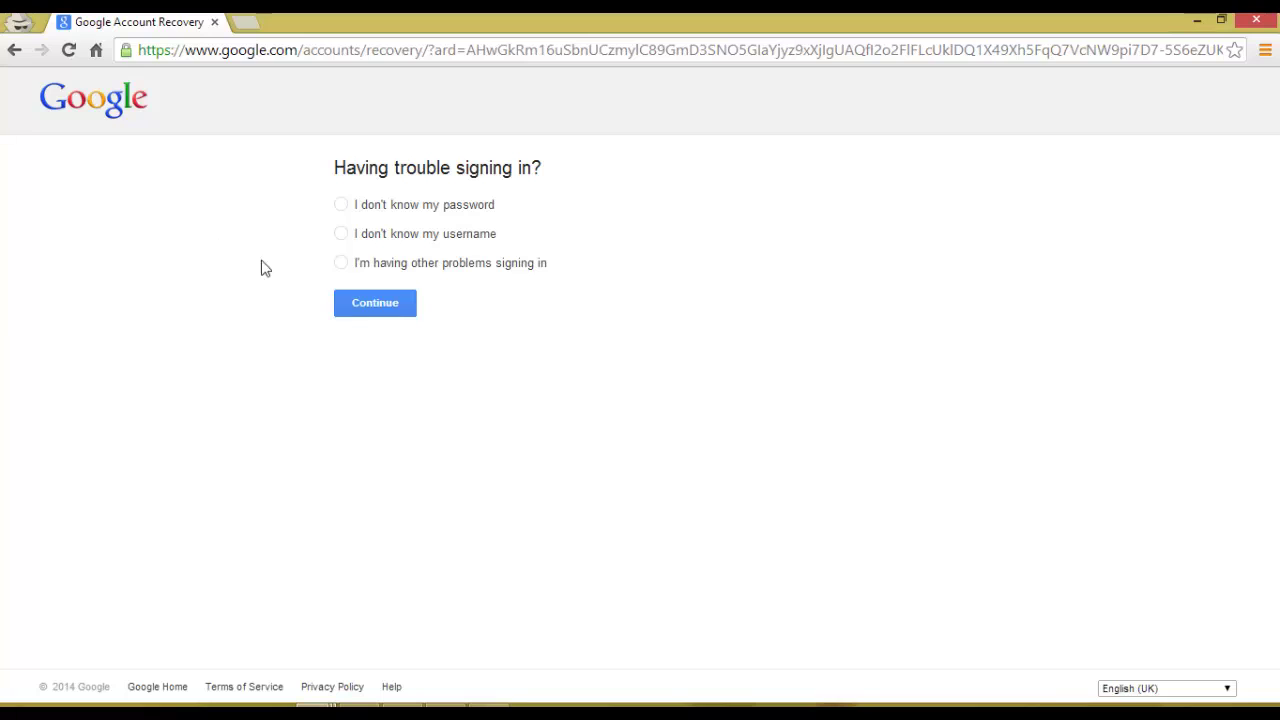
left_click(342, 205)
- Submit a made-up Gmail address for recovery and highlight the 'No account found' error
left_click(386, 294)
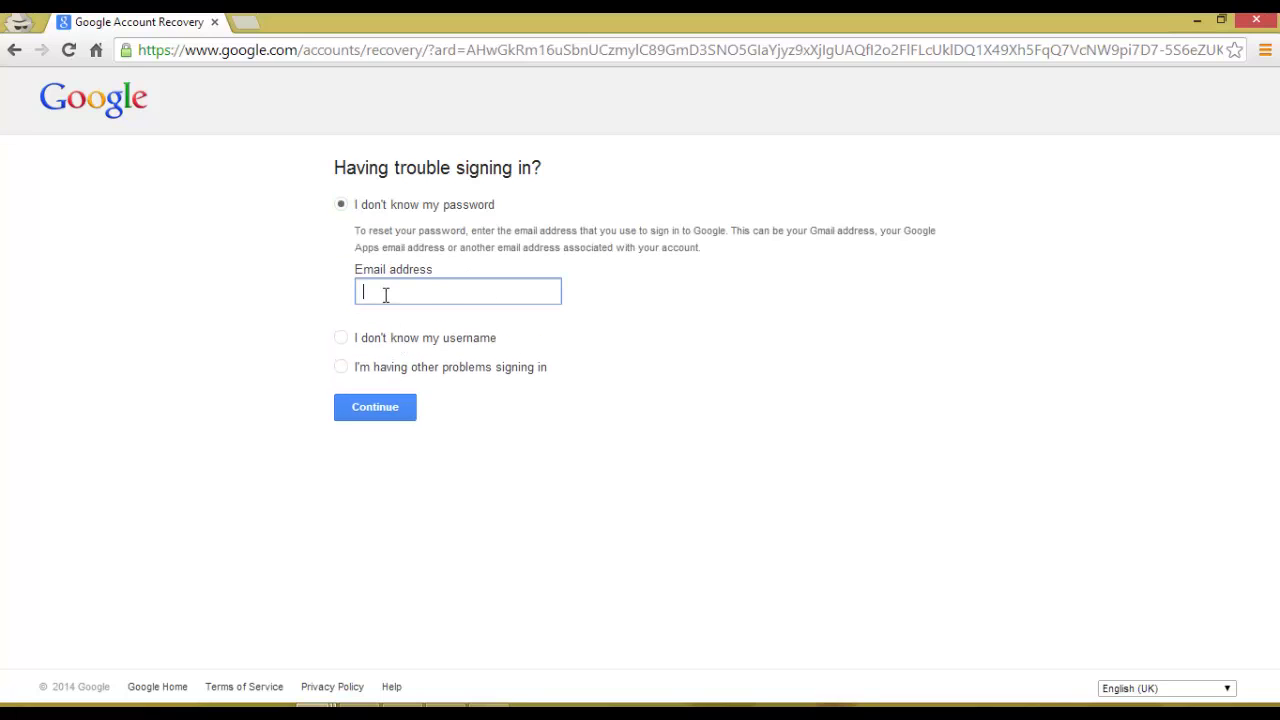
type("hfjhkjioj")
key("ctrl+a")
key("ctrl+v")
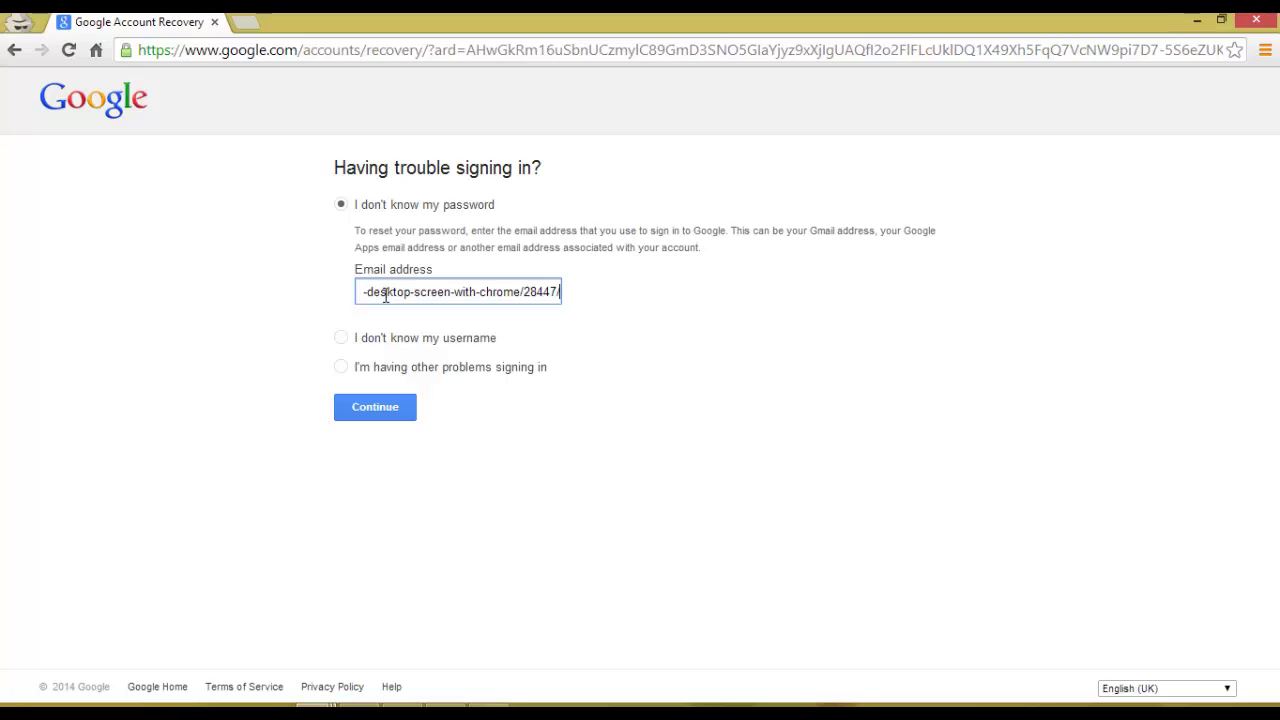
key("ctrl+a")
type("jhk")
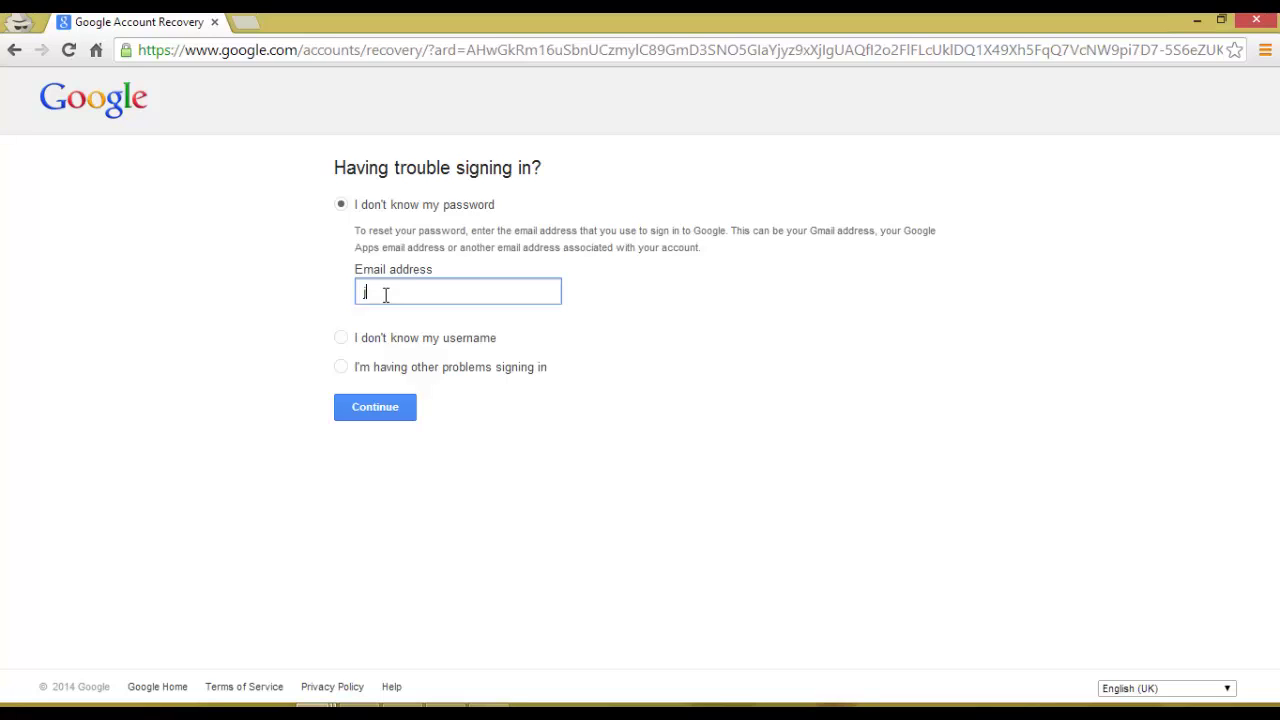
type("jioonkkhbdfdfccfc")
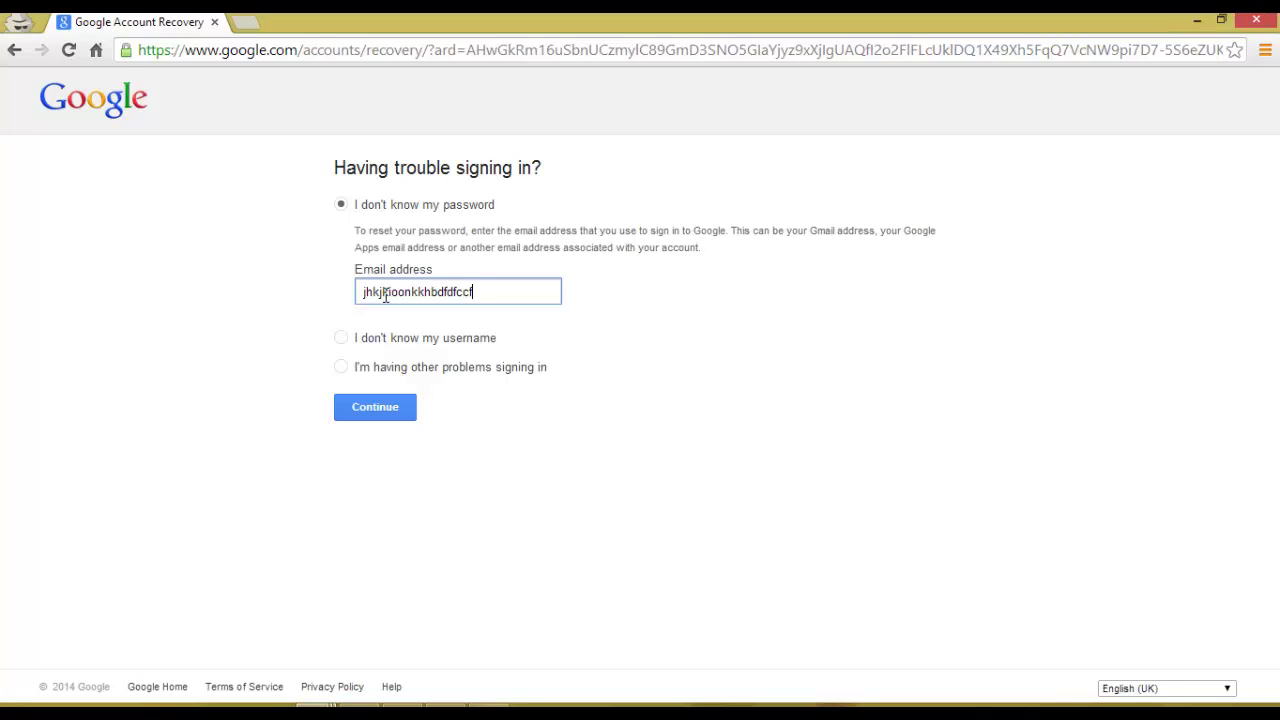
type("bvn@gmail.")
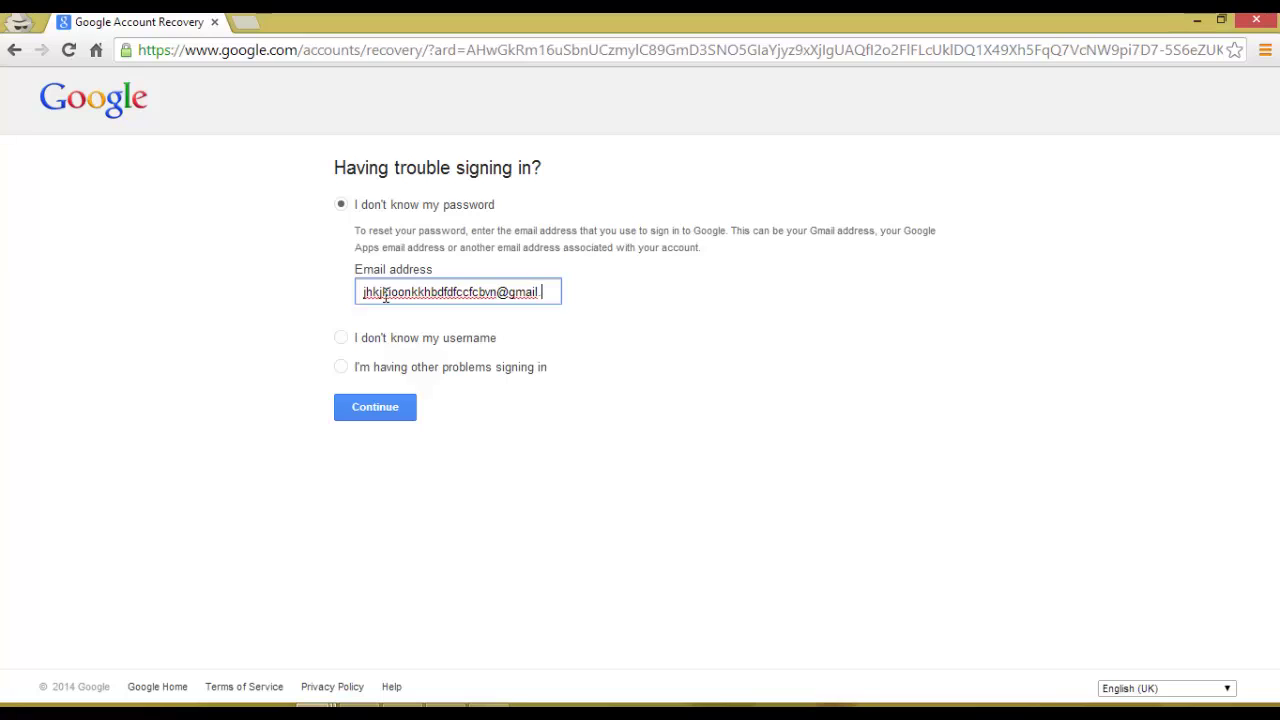
type("com")
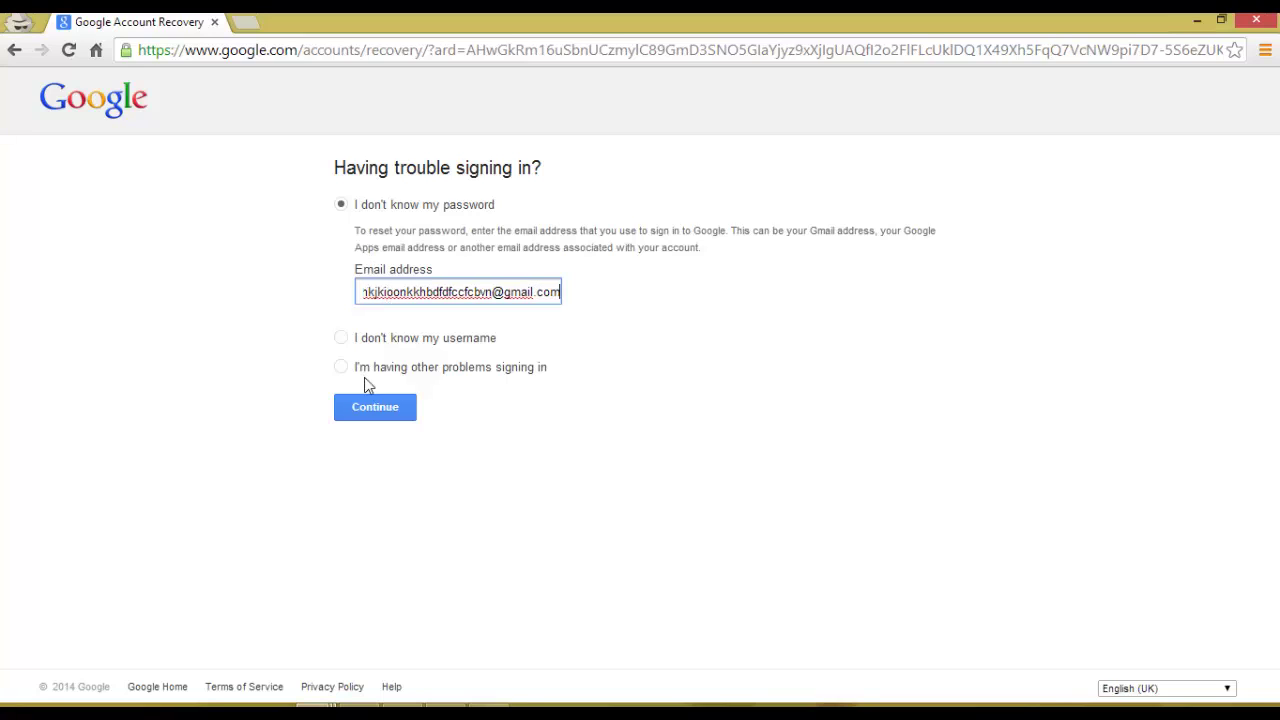
left_click(376, 402)
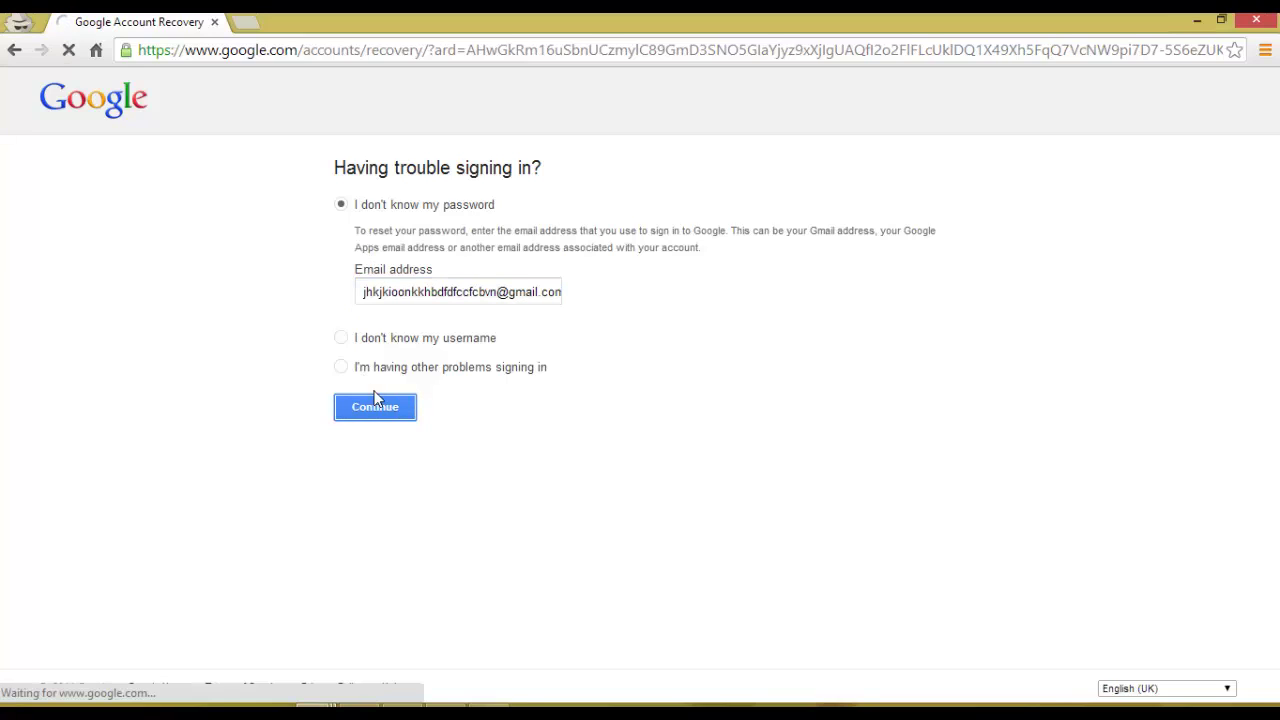
left_click_drag(349, 205, 280, 189)
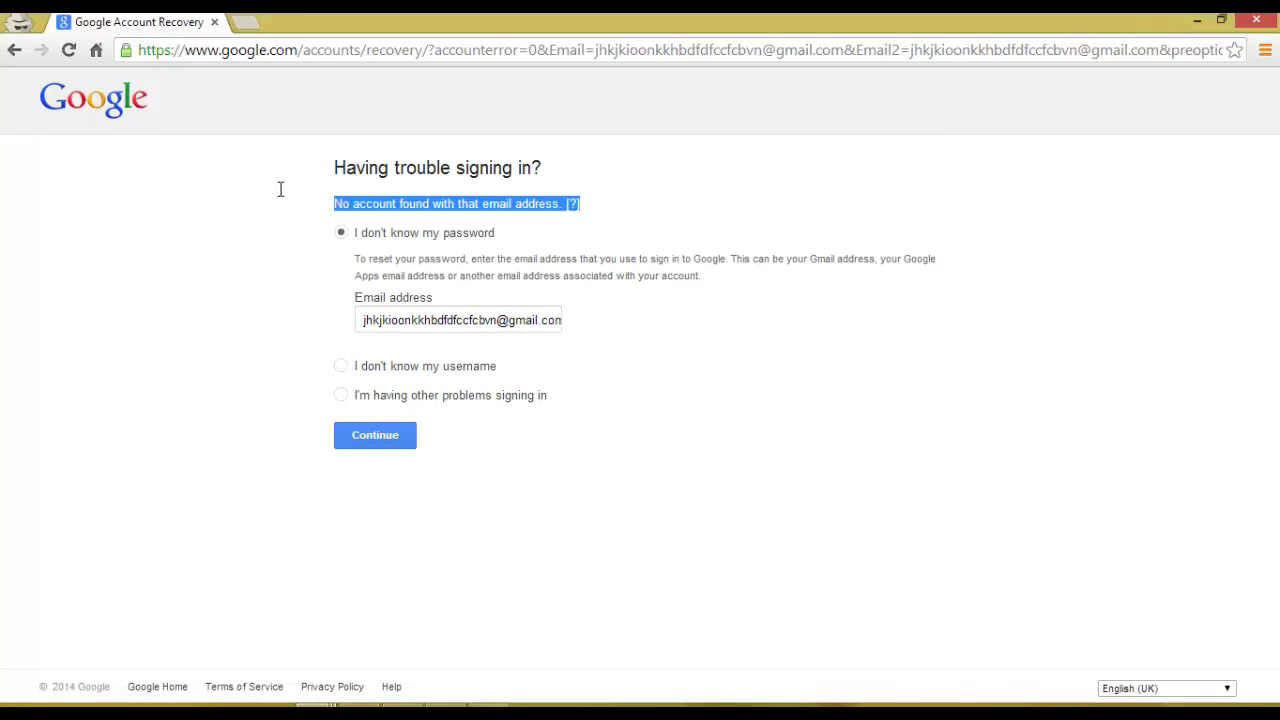
left_click(333, 207)
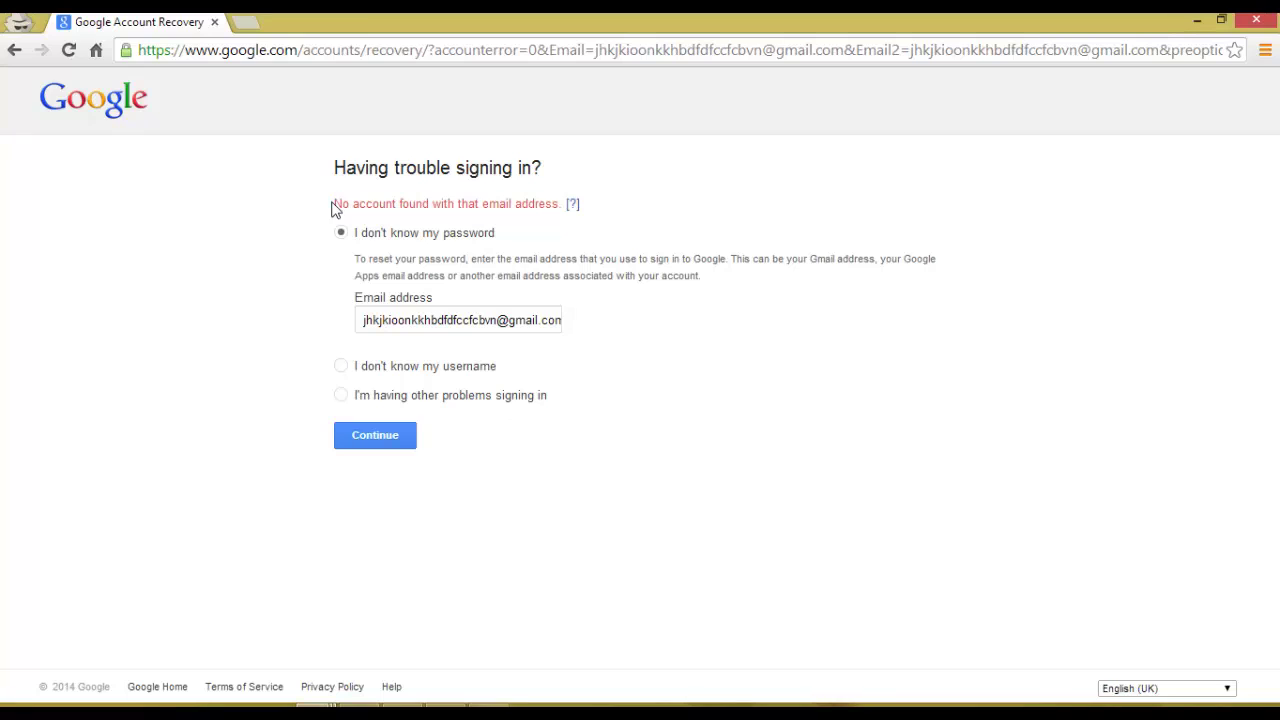
left_click_drag(334, 205, 610, 215)
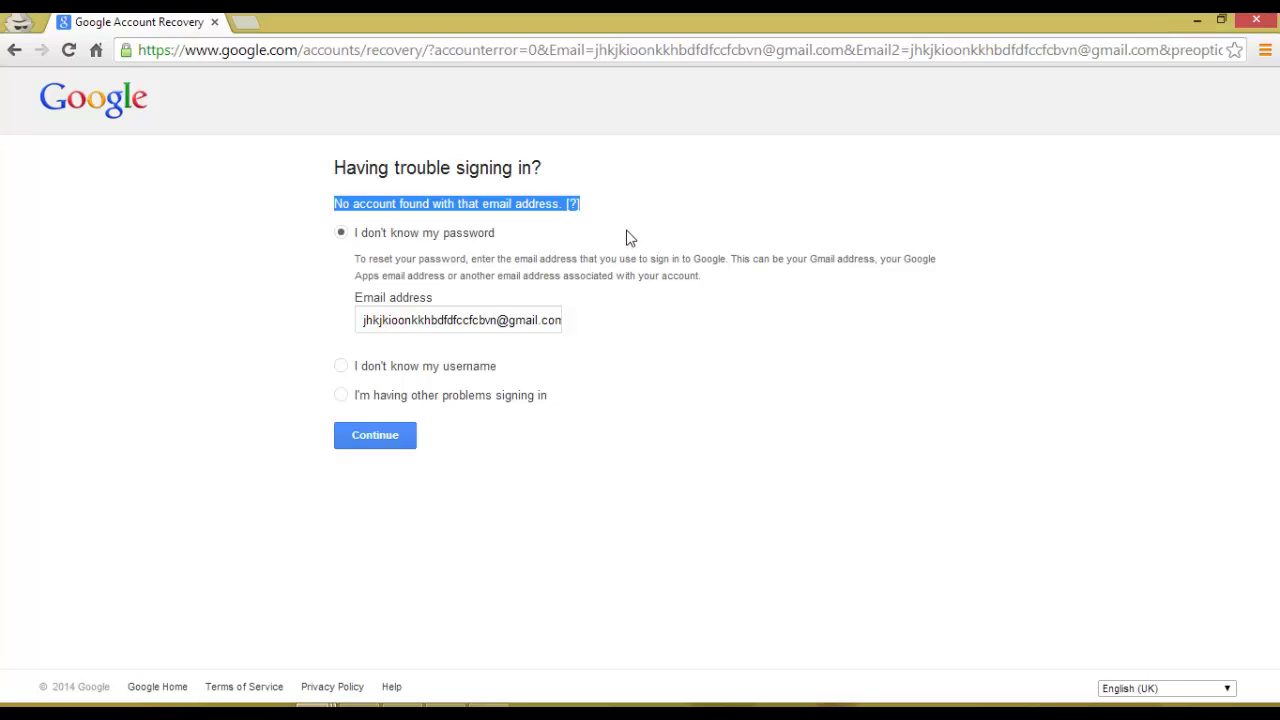
left_click(516, 56)
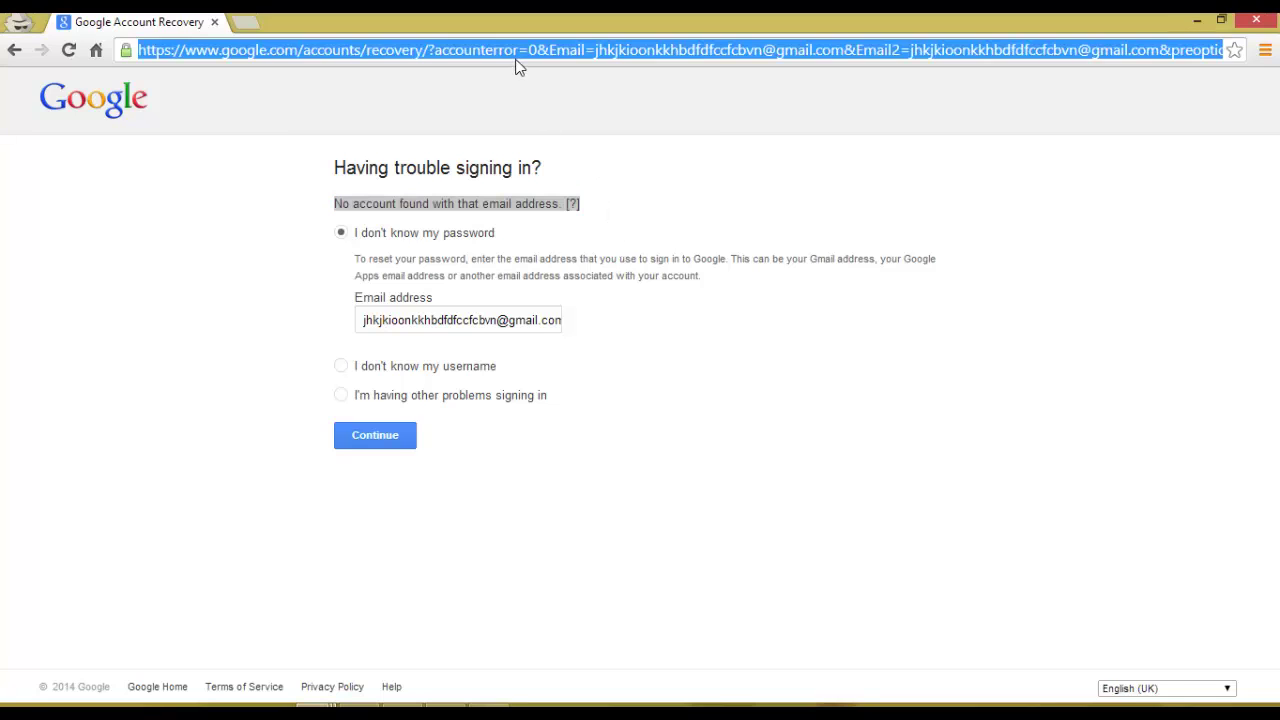
- Go to account.live.com/resetpassword
type("account.live.com")
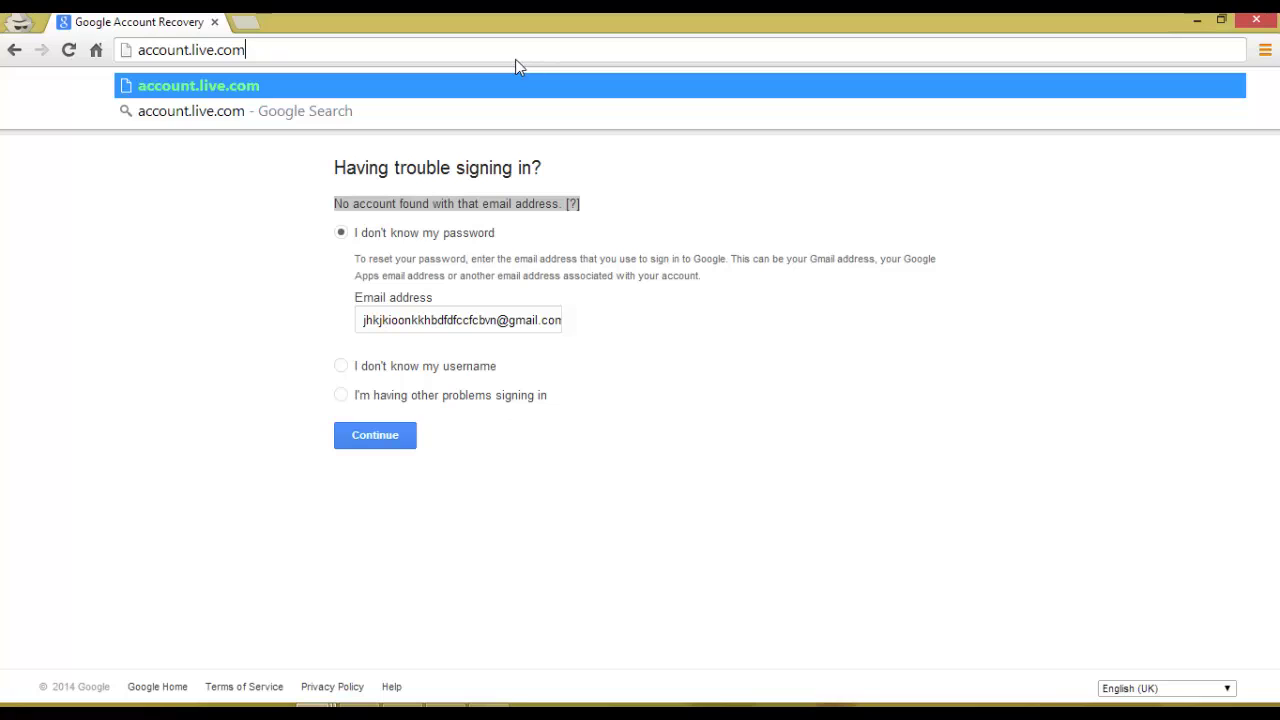
type("/res")
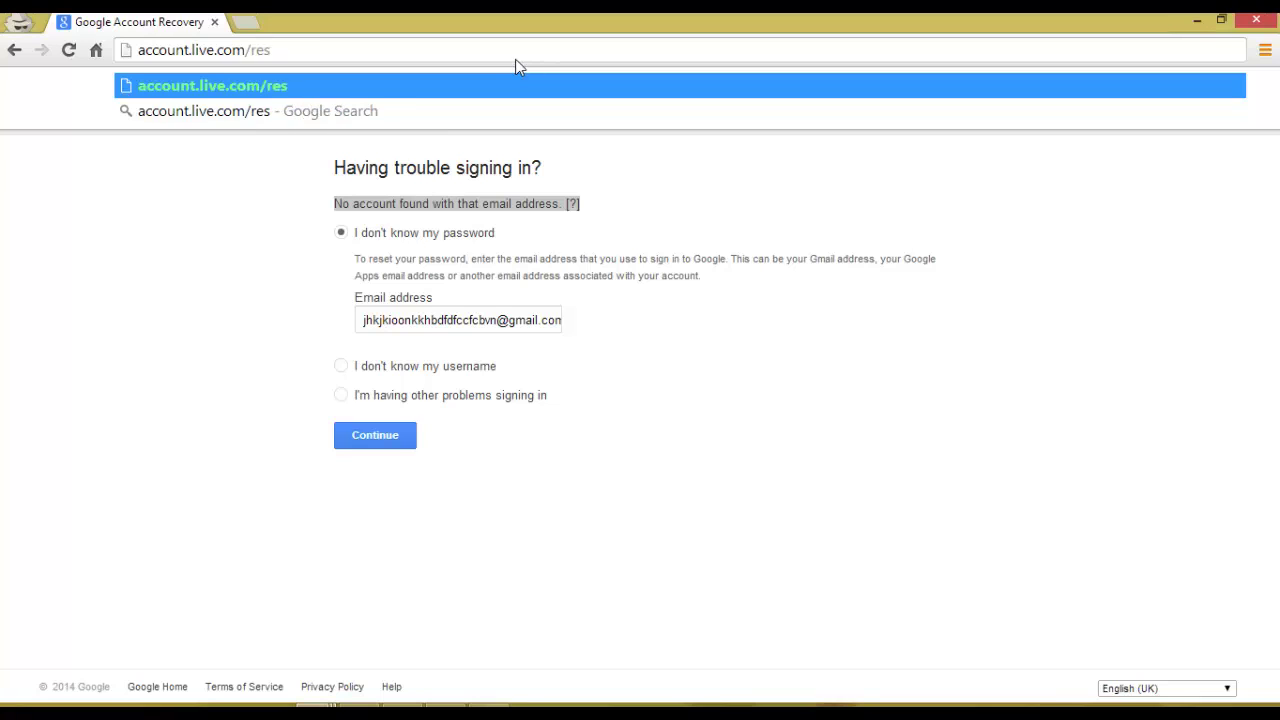
type("etpassw")
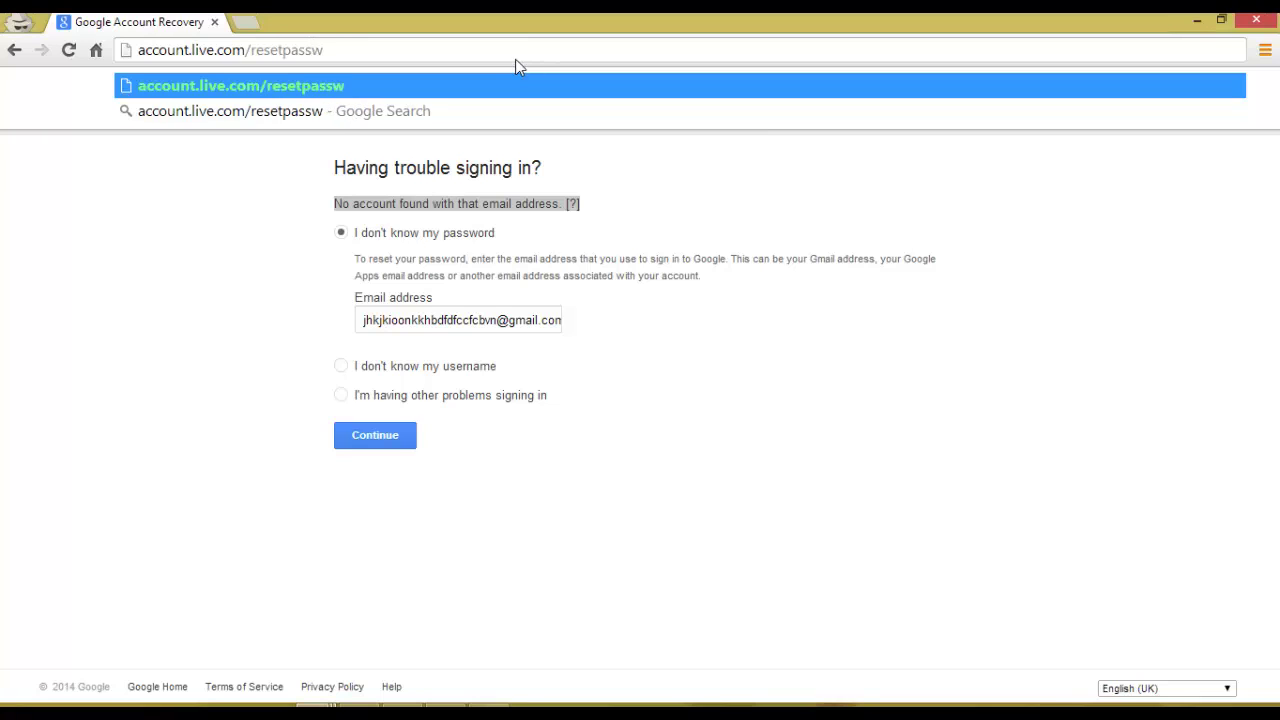
type("ord")
key("Return")
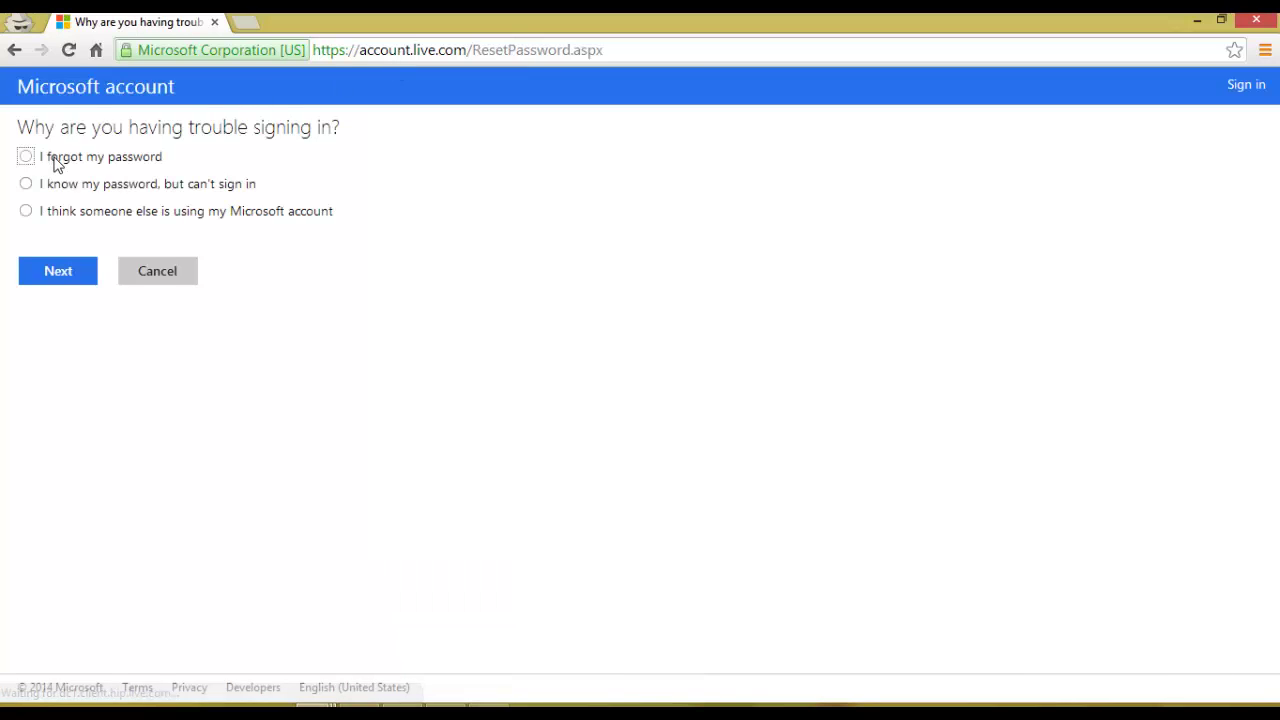
- Choose 'I forgot my password', then enter a made-up Hotmail address and the captcha characters
left_click(26, 158)
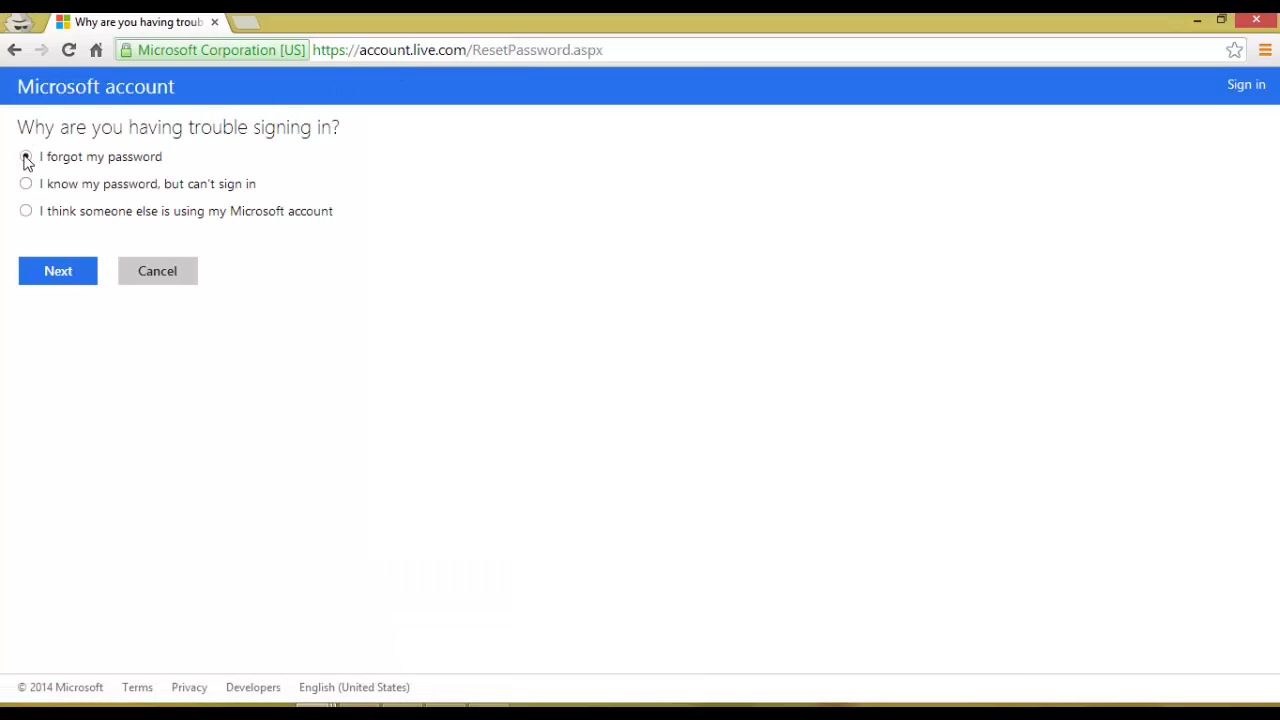
left_click(70, 268)
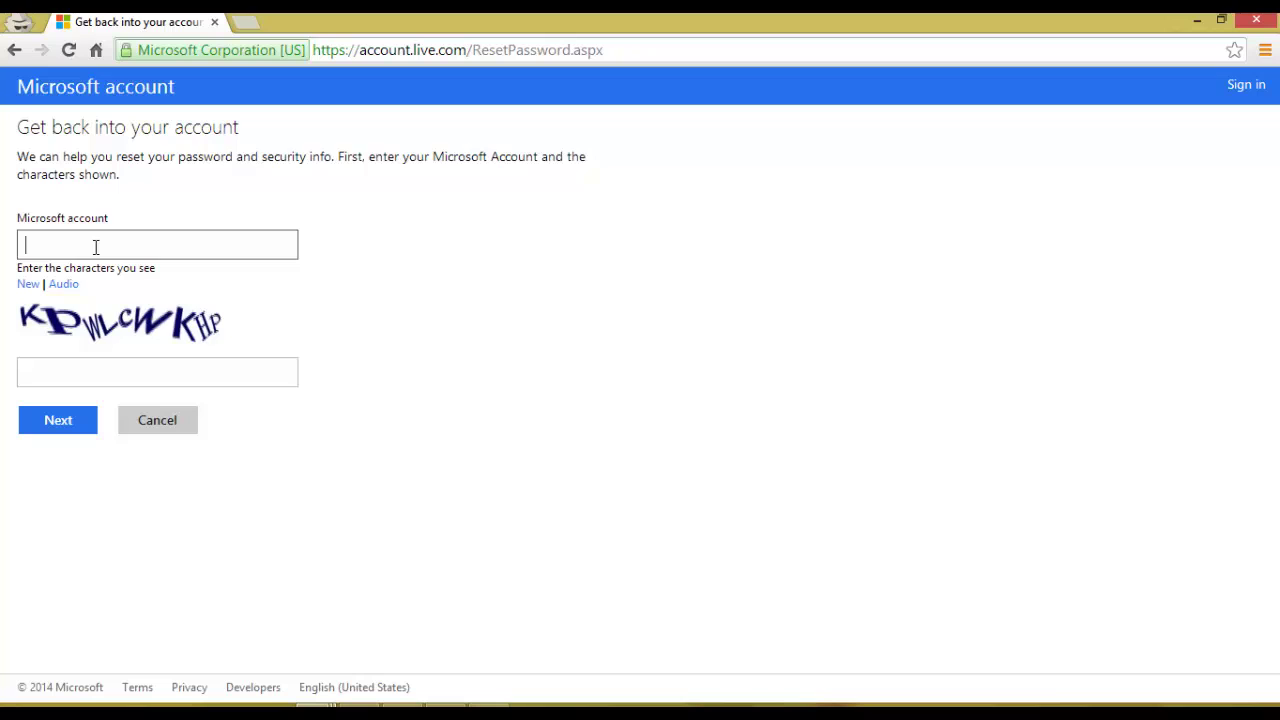
type("hgjsdhsdiutjfmrodm@hotmail.com")
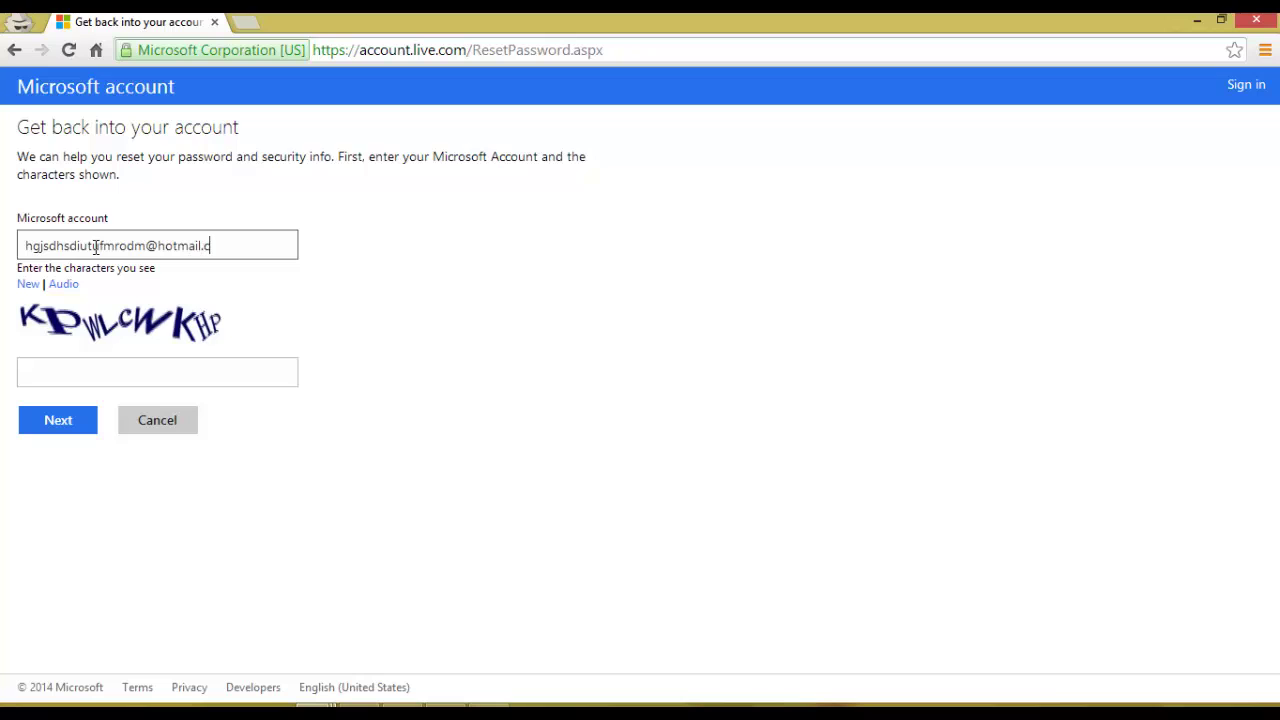
left_click(132, 368)
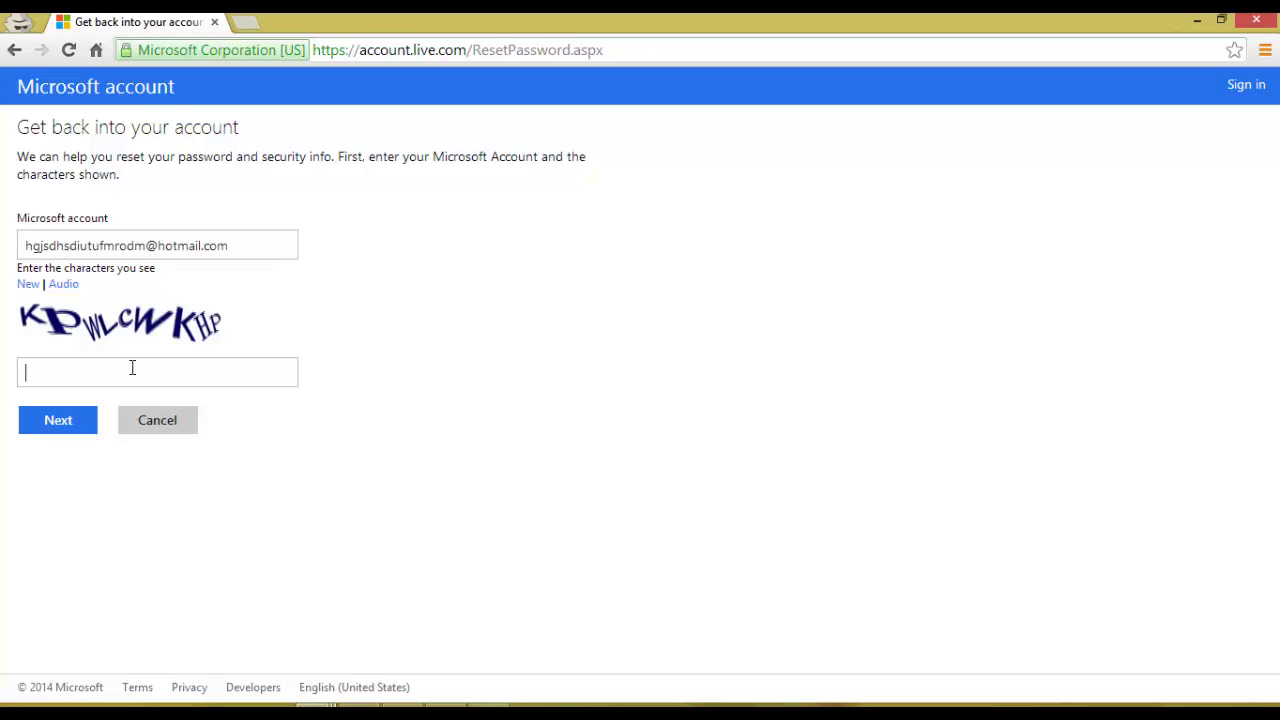
type("kpl")
type("w")
type("cw")
type("K")
type("Hp")
- Correct the mistyped captcha letters and submit the recovery form
left_click(50, 373)
key("BackSpace")
type("W")
left_click(62, 375)
key("BackSpace")
key("BackSpace")
key("Delete")
type("LcW")
left_click(77, 432)
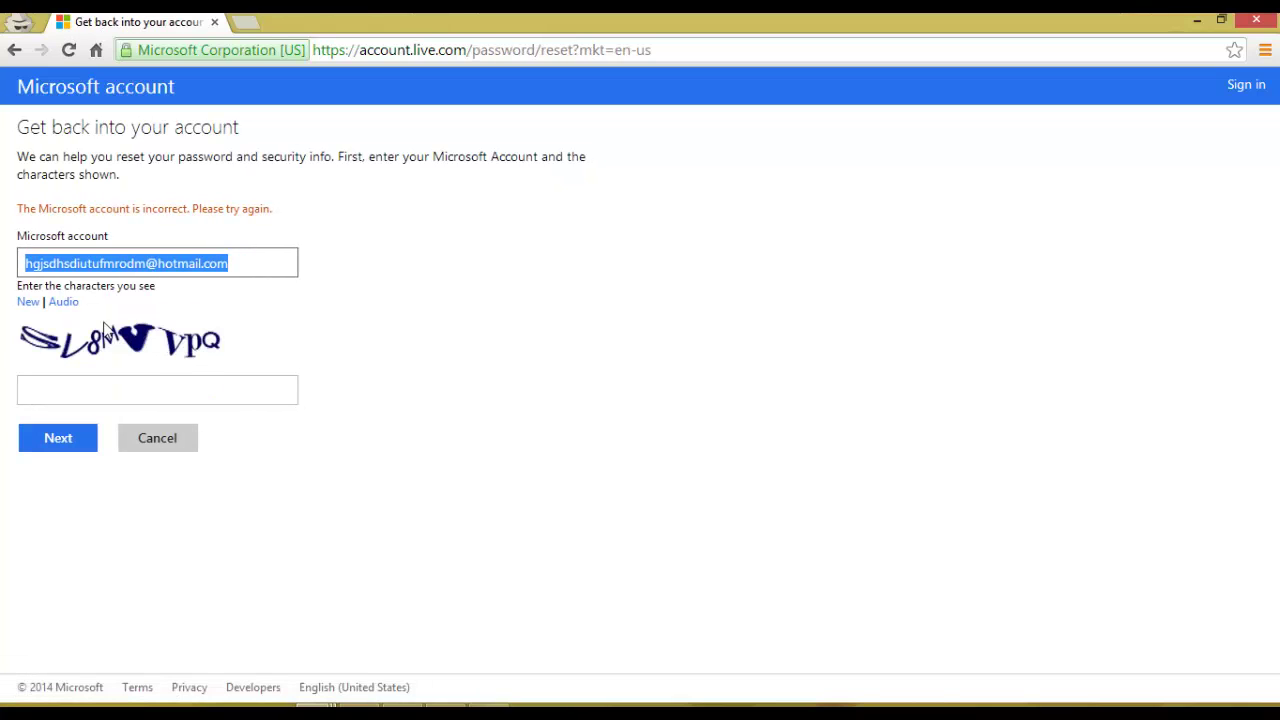
left_click_drag(54, 210, 278, 210)
left_click(283, 219)
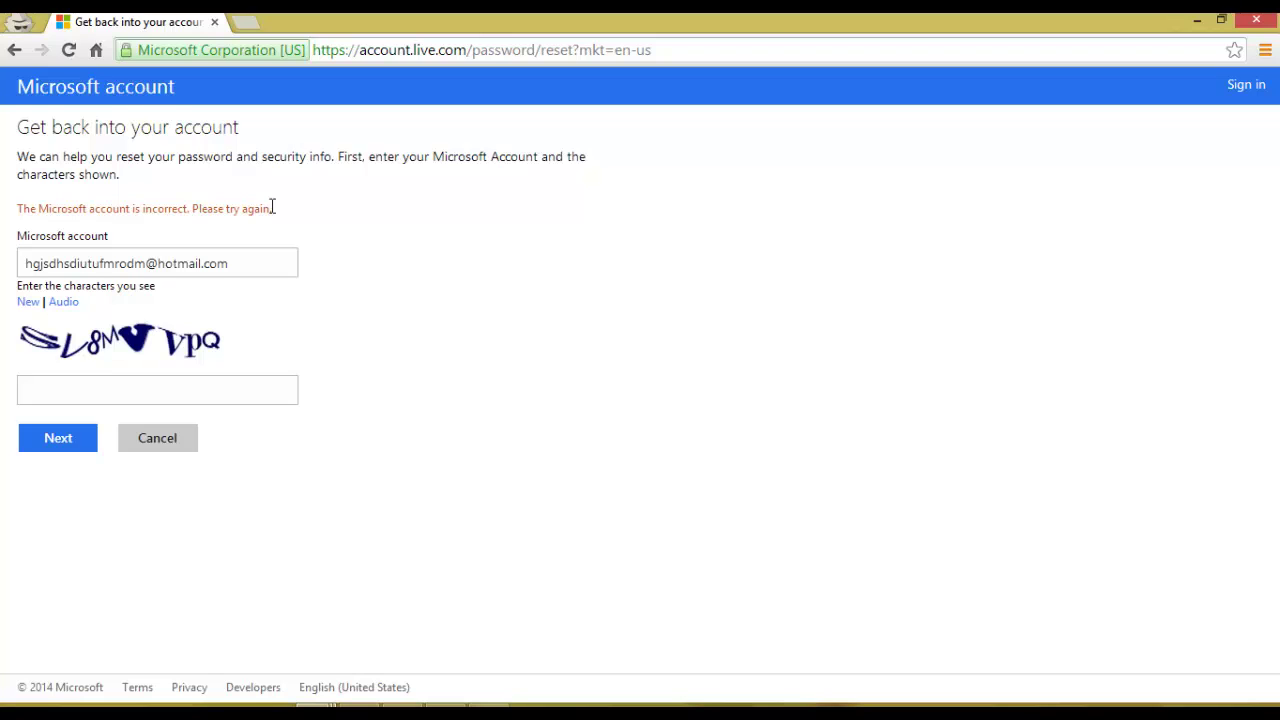
left_click(341, 48)
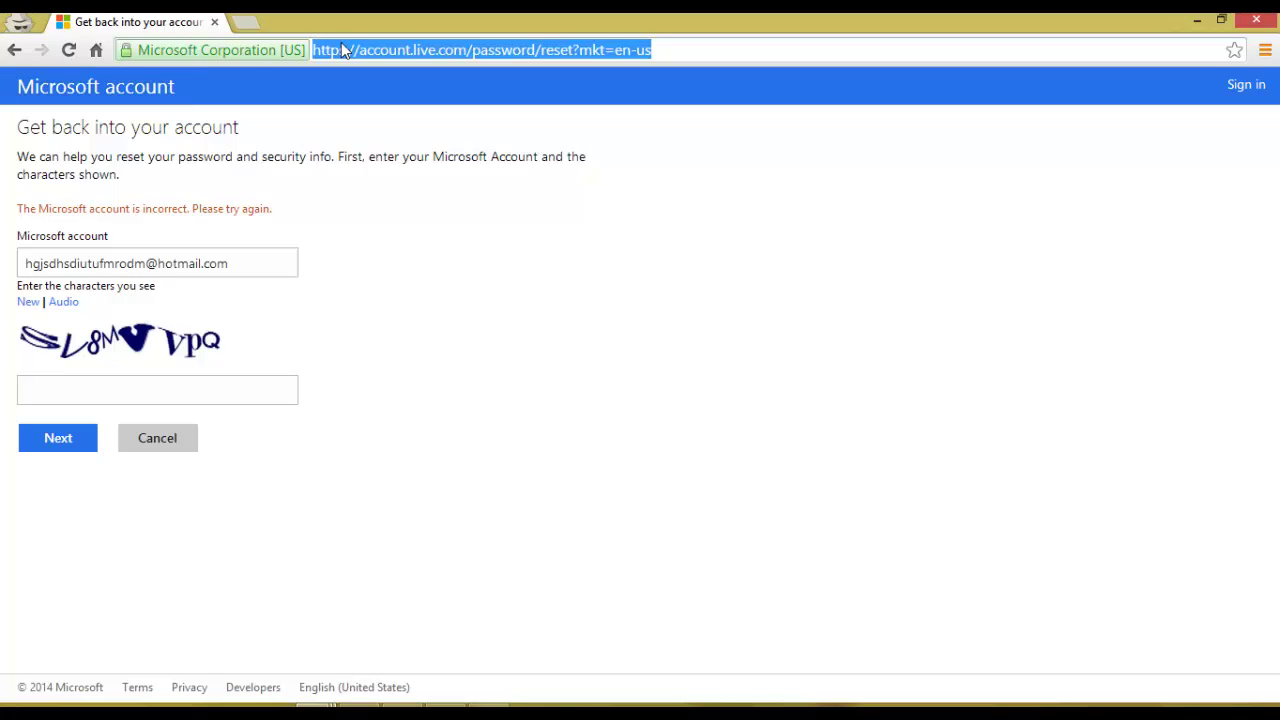
- Go to the Yahoo password recovery address edit.yahoo.com/forget
type("edi")
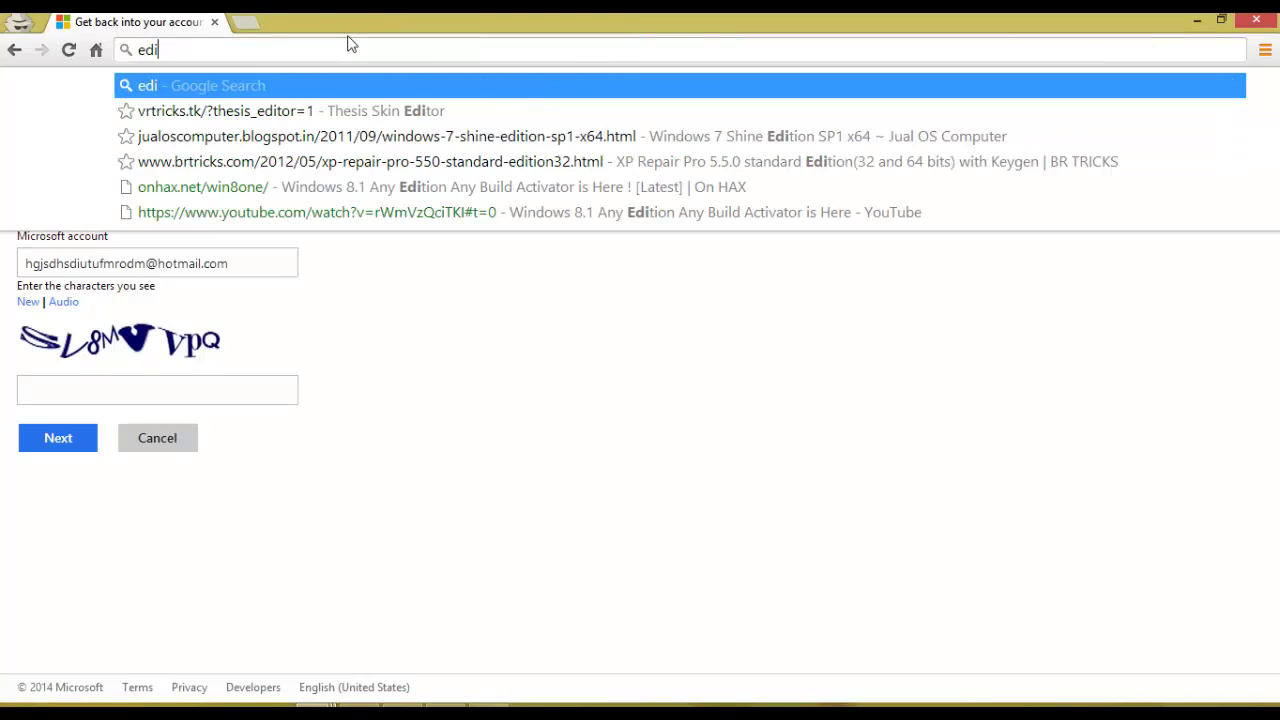
type("t.yah")
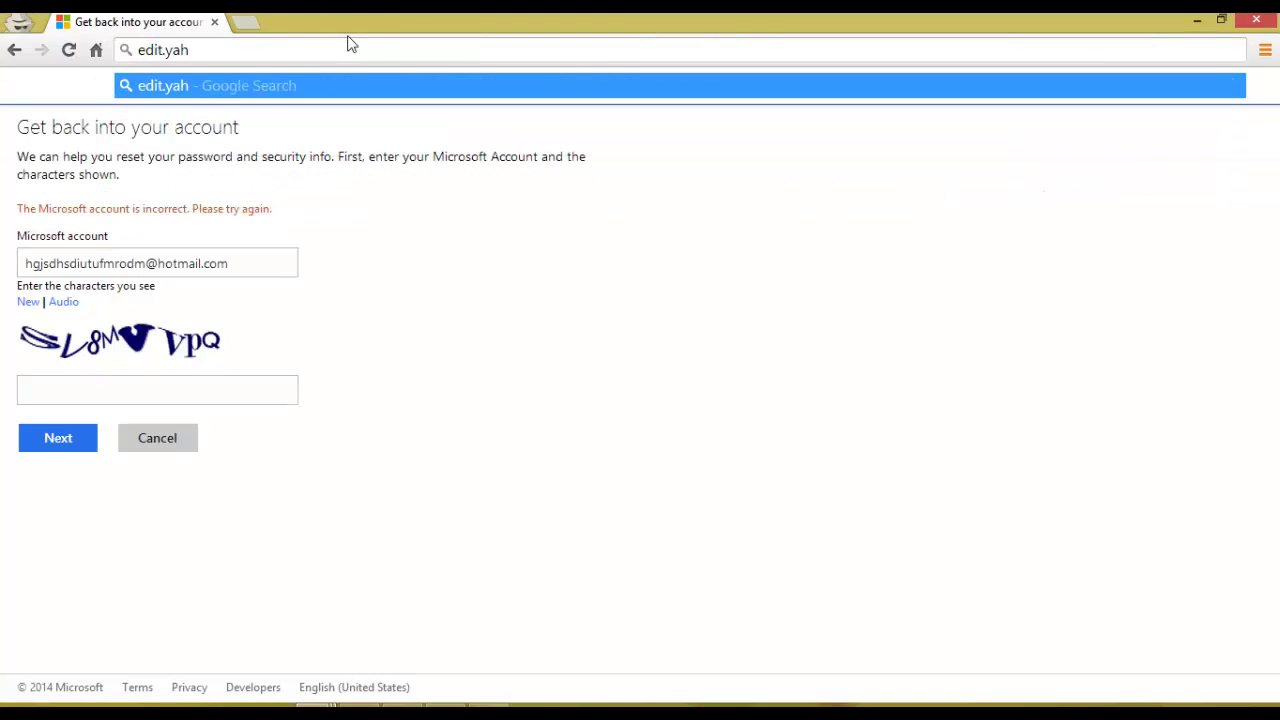
type("oo.c")
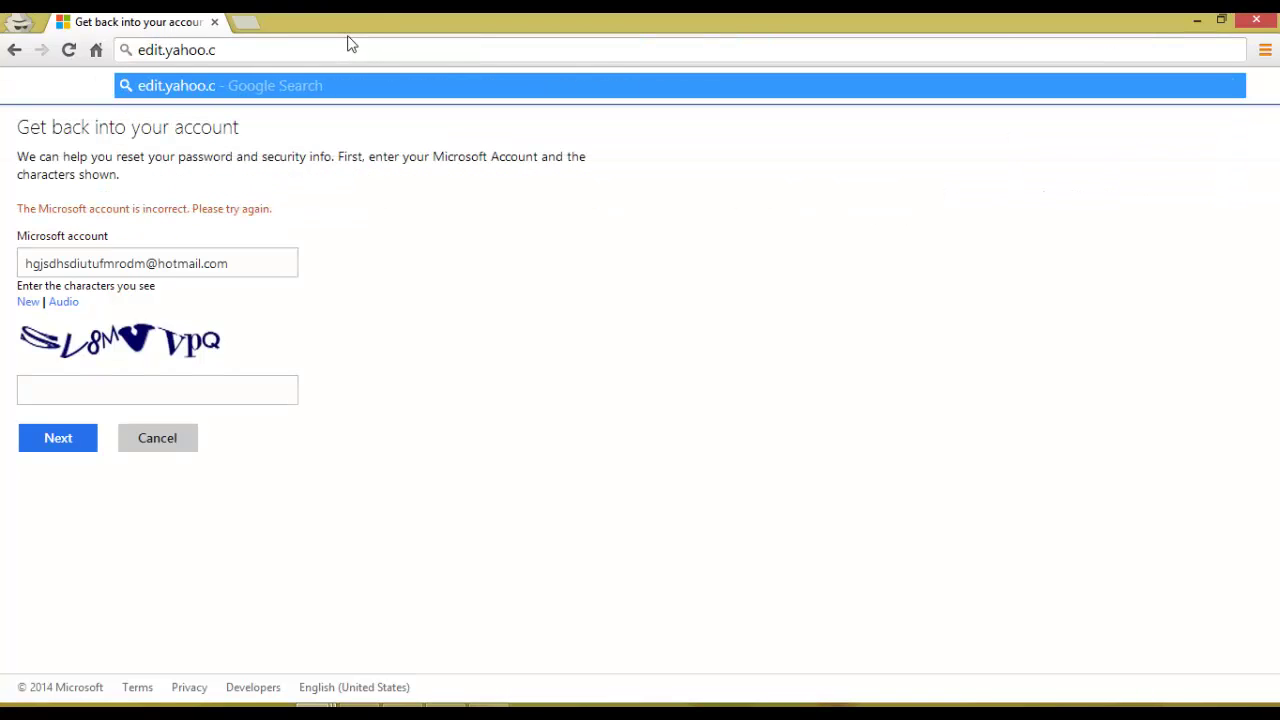
type("om/forget")
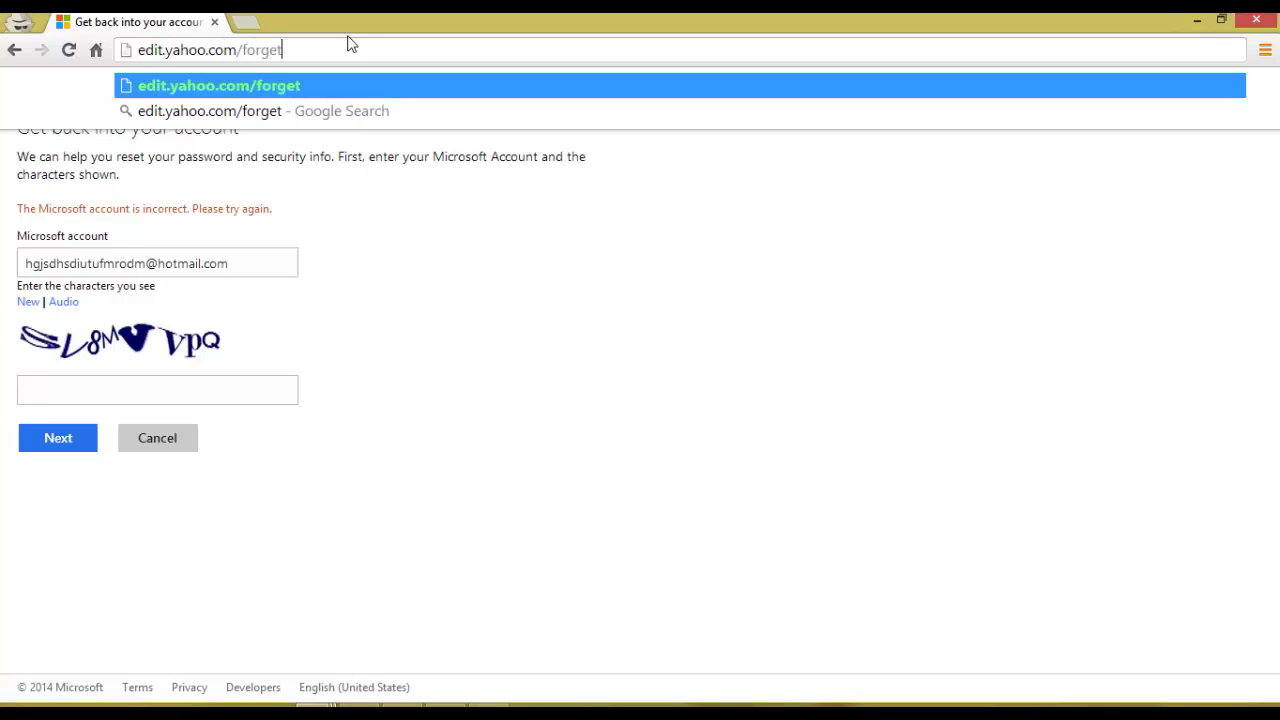
key("Return")
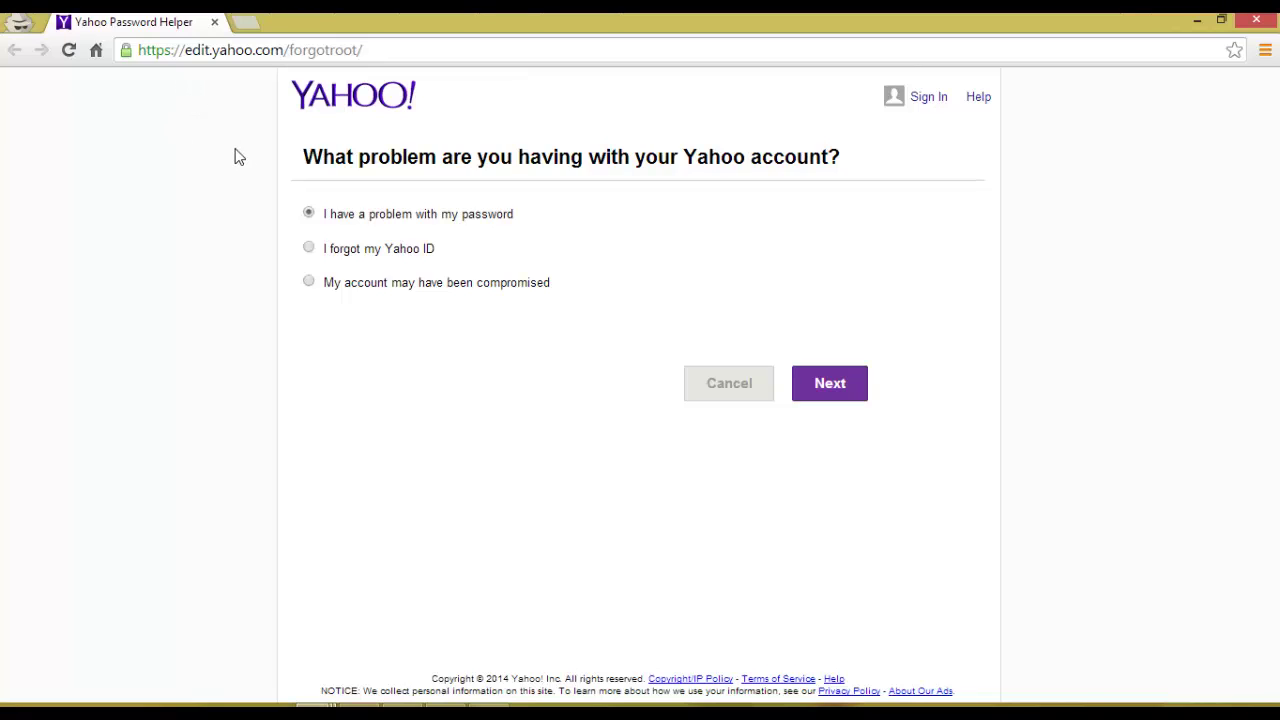
- Choose 'I have a problem with my password' on Yahoo Password Helper and continue
left_click_drag(184, 54, 389, 46)
left_click(394, 46)
left_click_drag(290, 51, 391, 51)
left_click(391, 51)
left_click(309, 214)
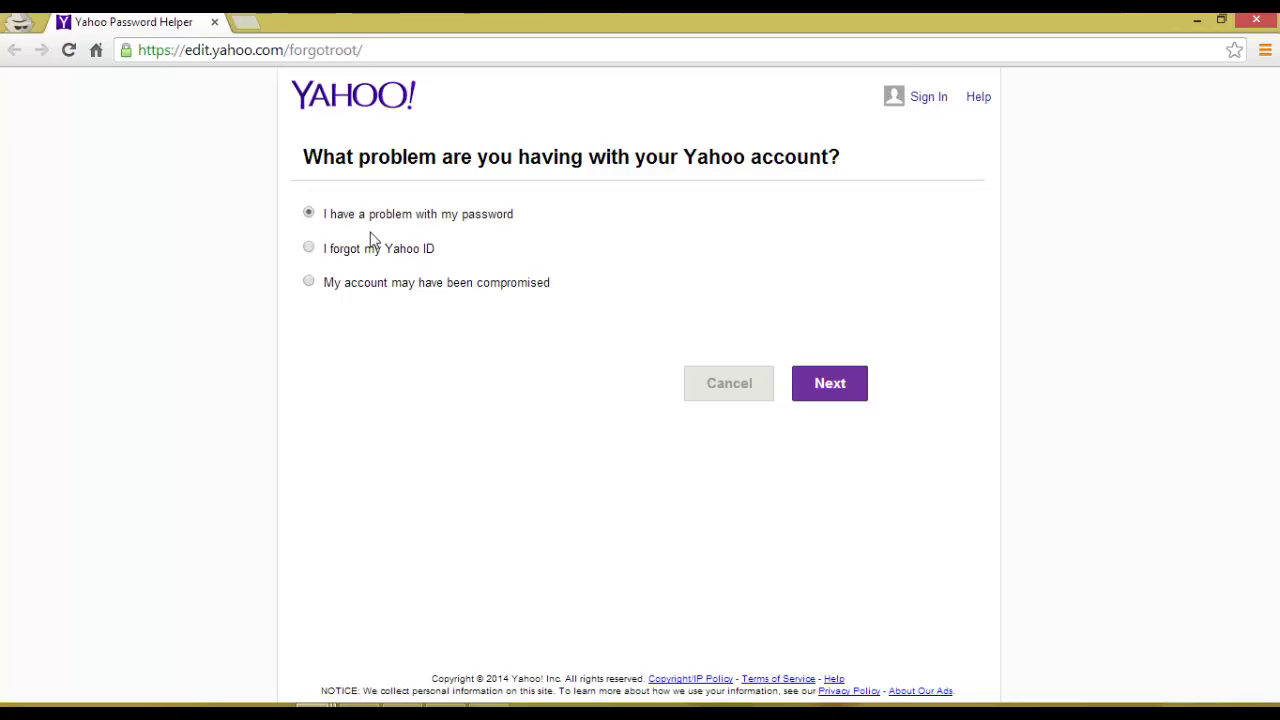
left_click(834, 384)
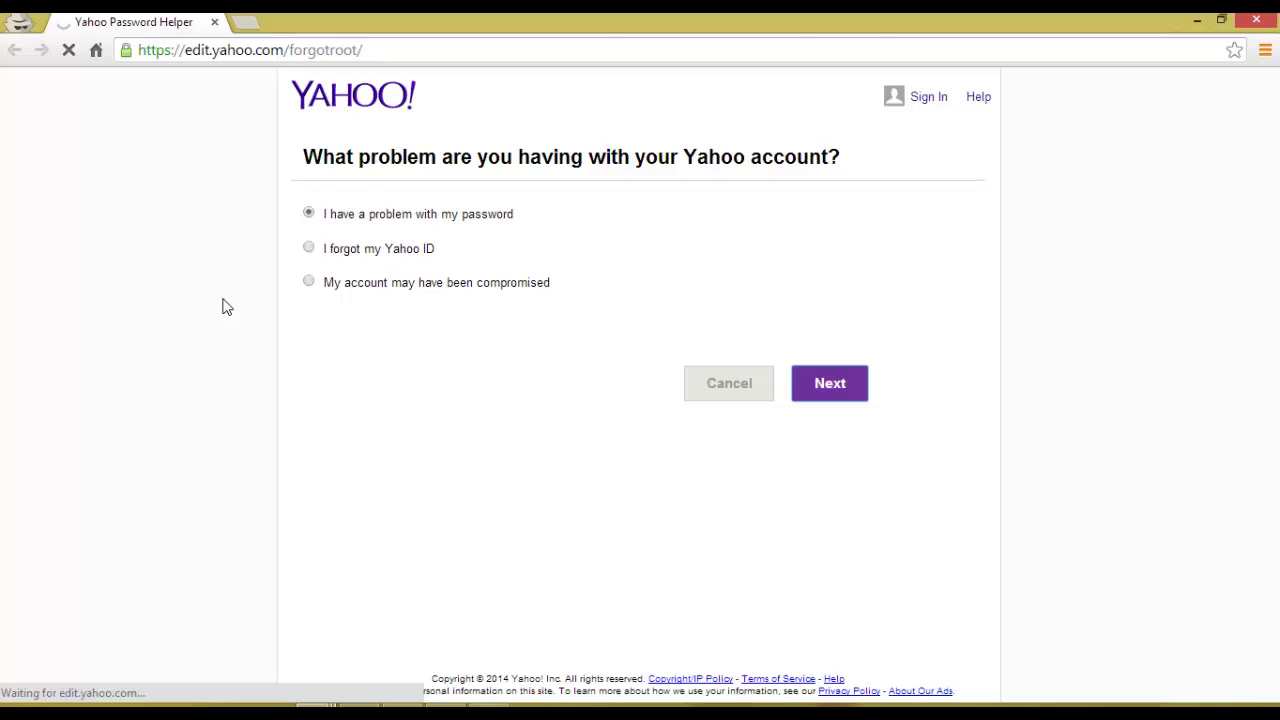
- Submit a made-up Yahoo address in the My Yahoo ID field
left_click(520, 232)
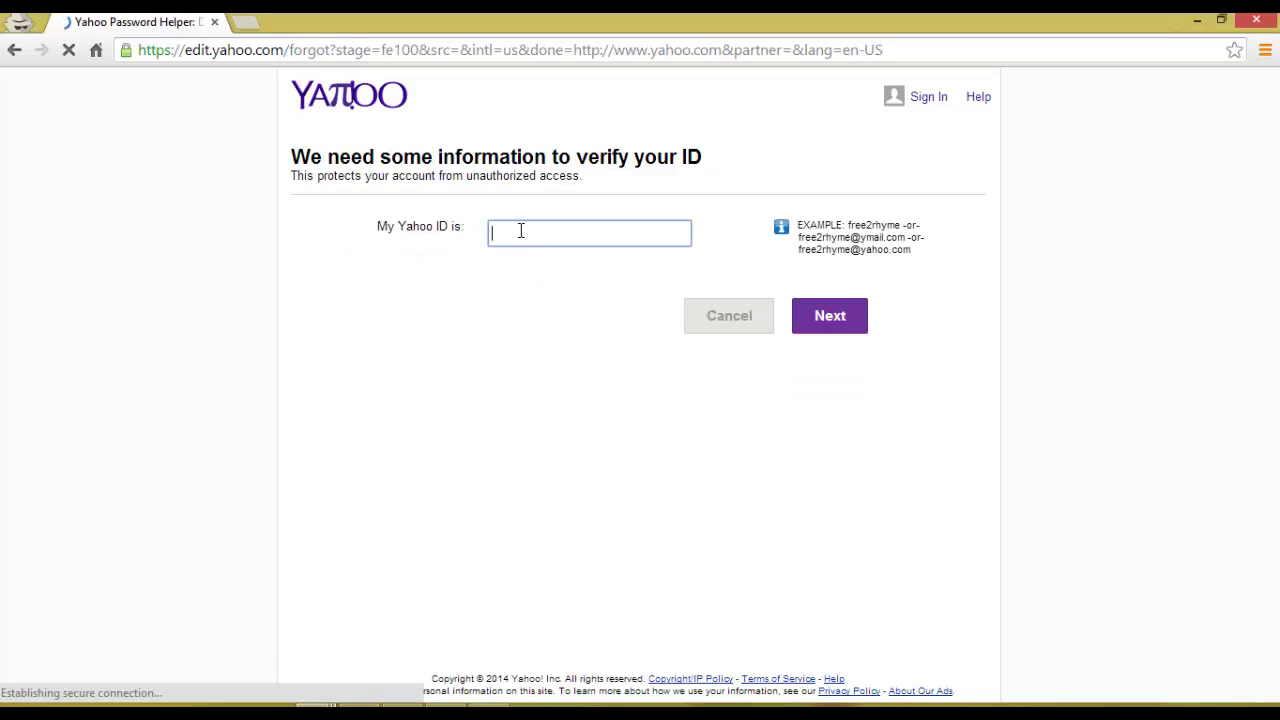
type("jhasgdkasjfiooewhf")
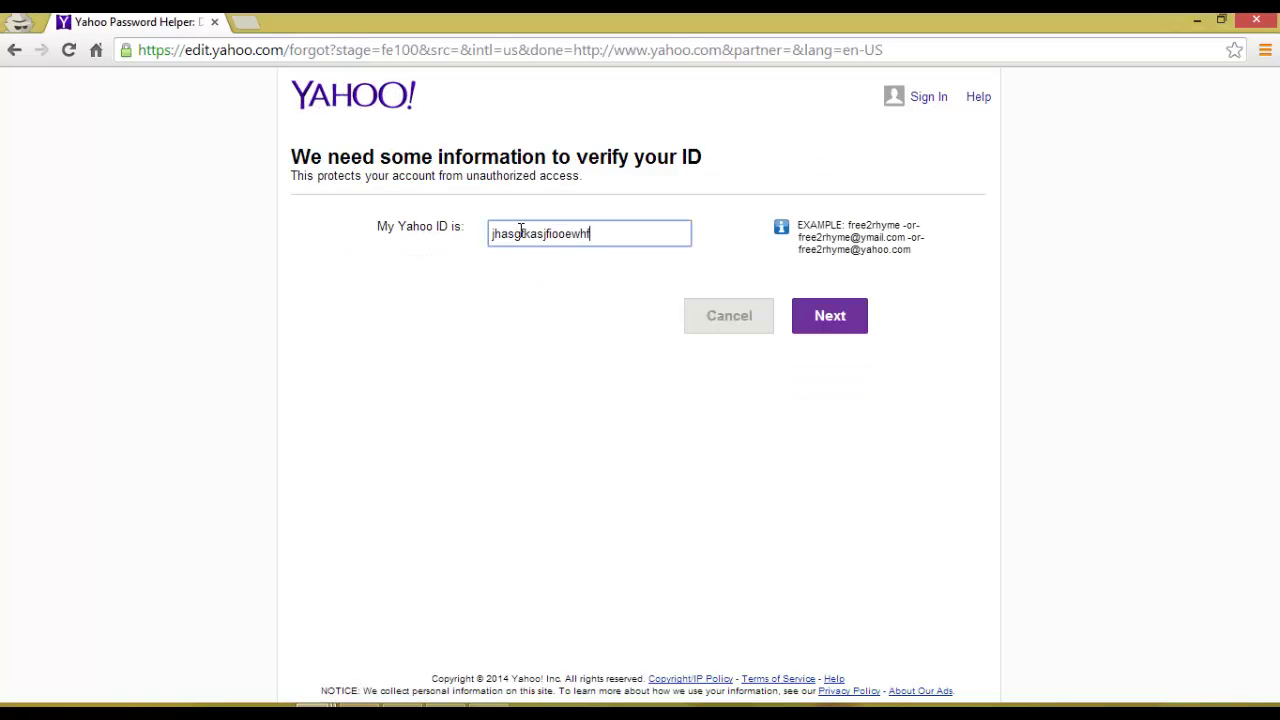
type("jsabf@")
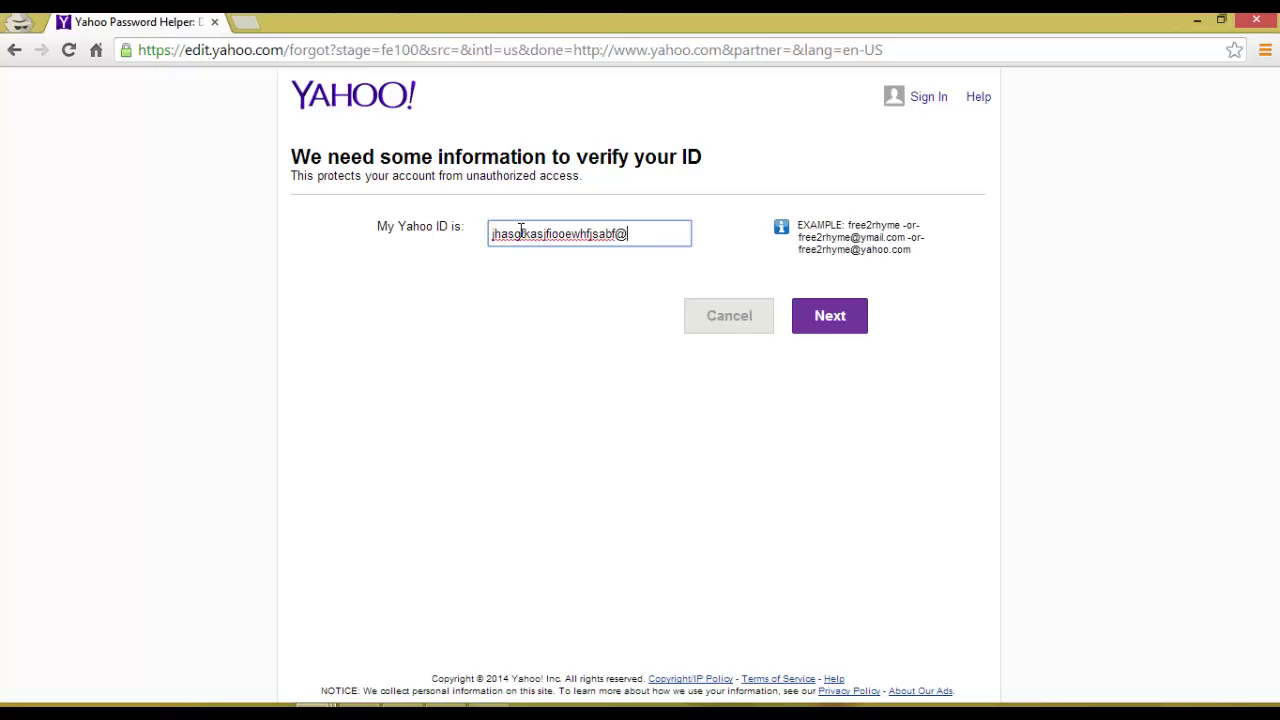
type("yahoo.com")
left_click(853, 322)
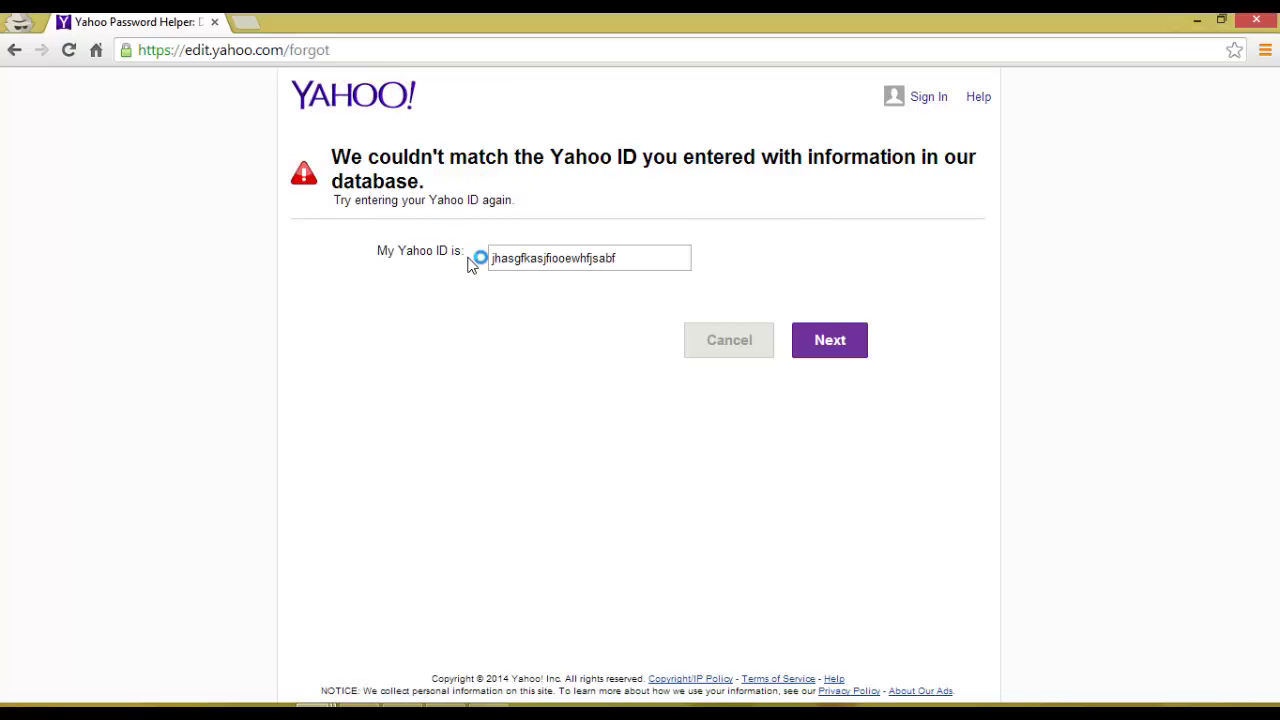
left_click(634, 257)
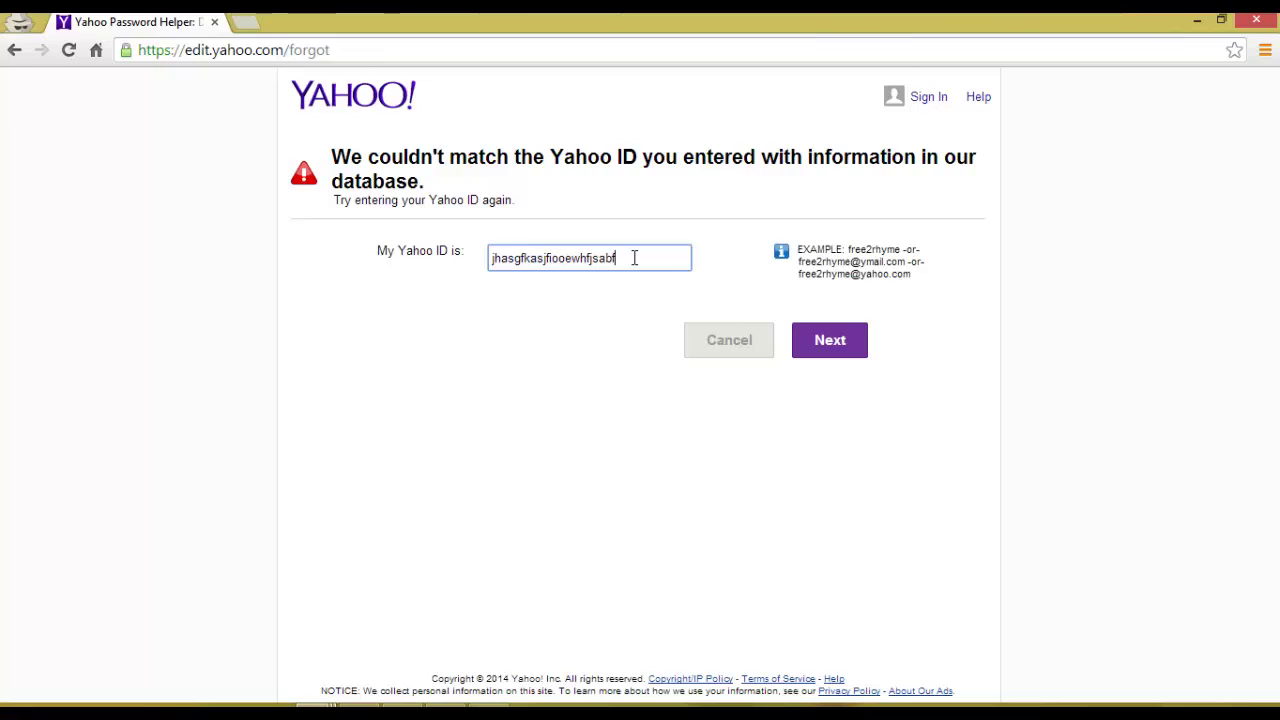